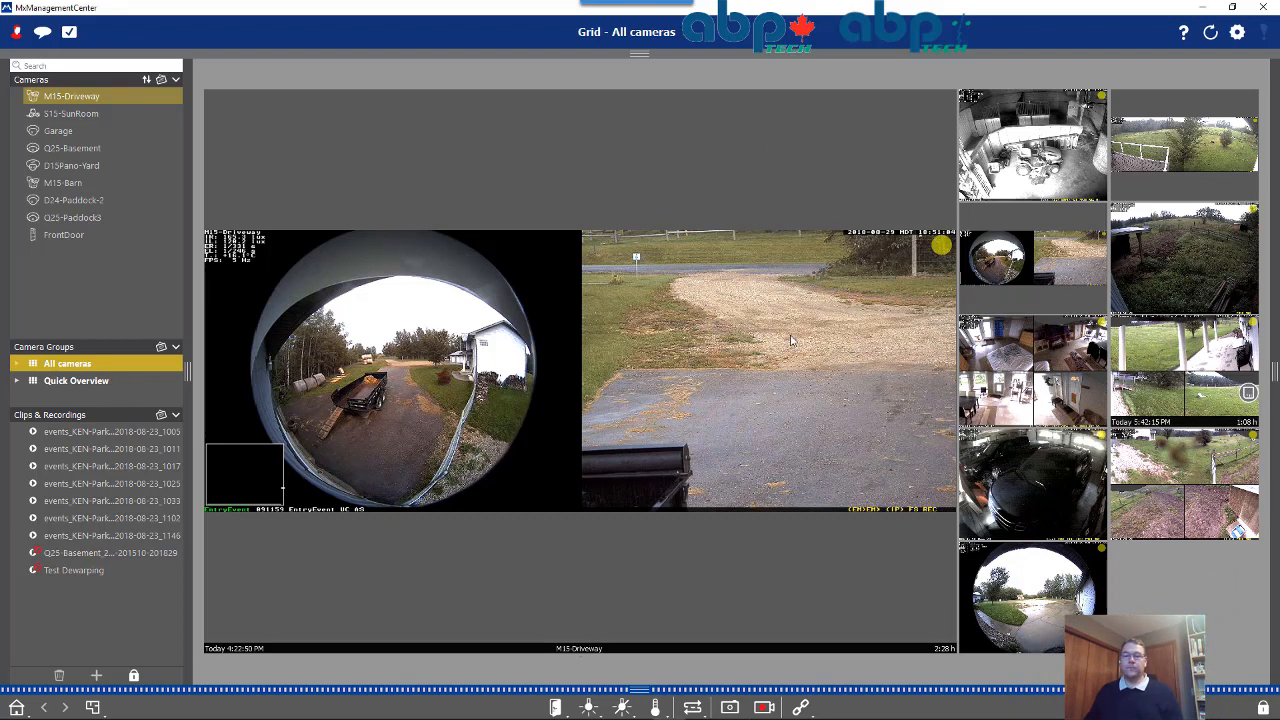
- Show Q25-Basement in the large live view, open its event search, and open today's 1:28:33 PM event in playback
left_click_drag(1130, 362, 688, 326)
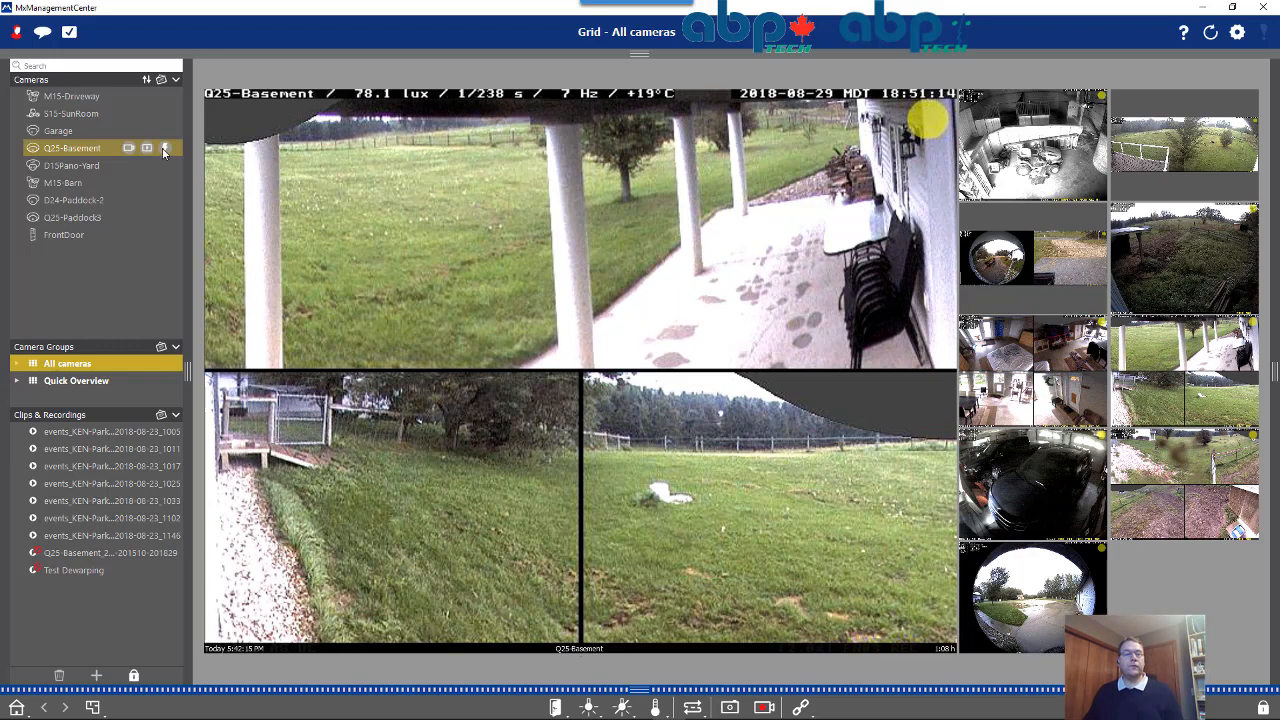
left_click(164, 148)
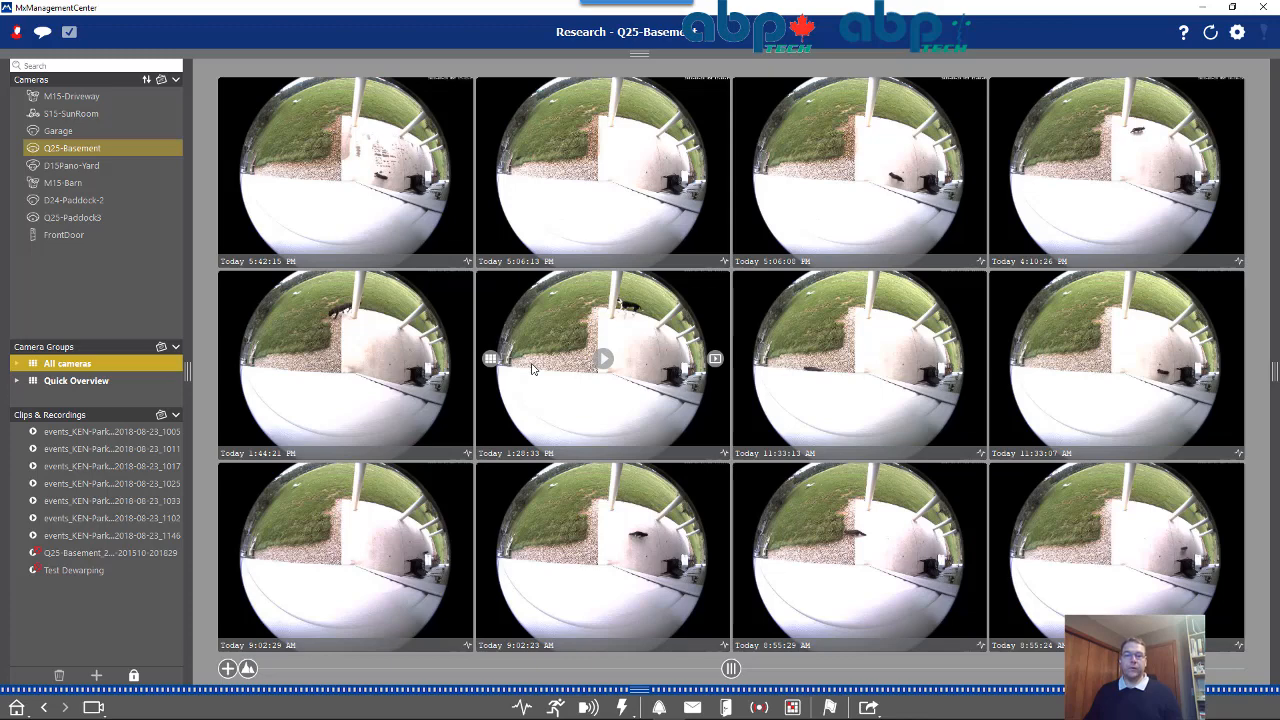
left_click(715, 360)
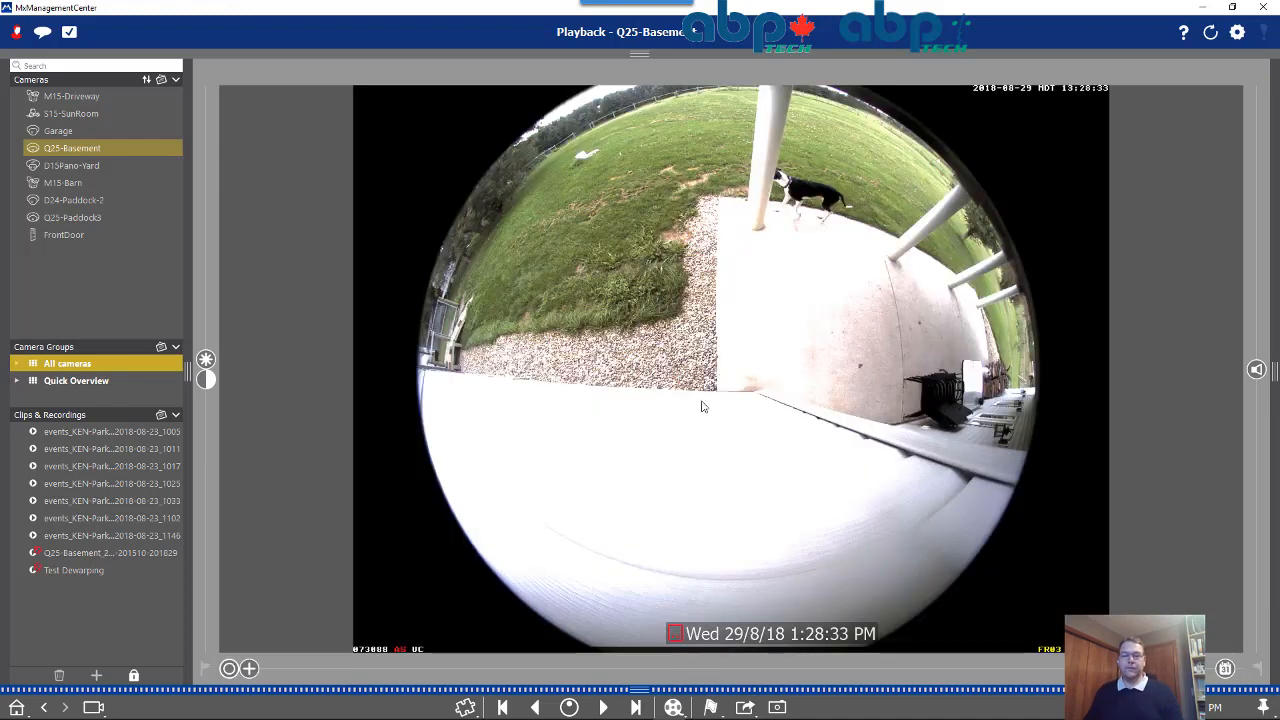
- Play through the dog event and mark the export range from 1:28:33 PM to 1:28:39 PM
left_click(604, 707)
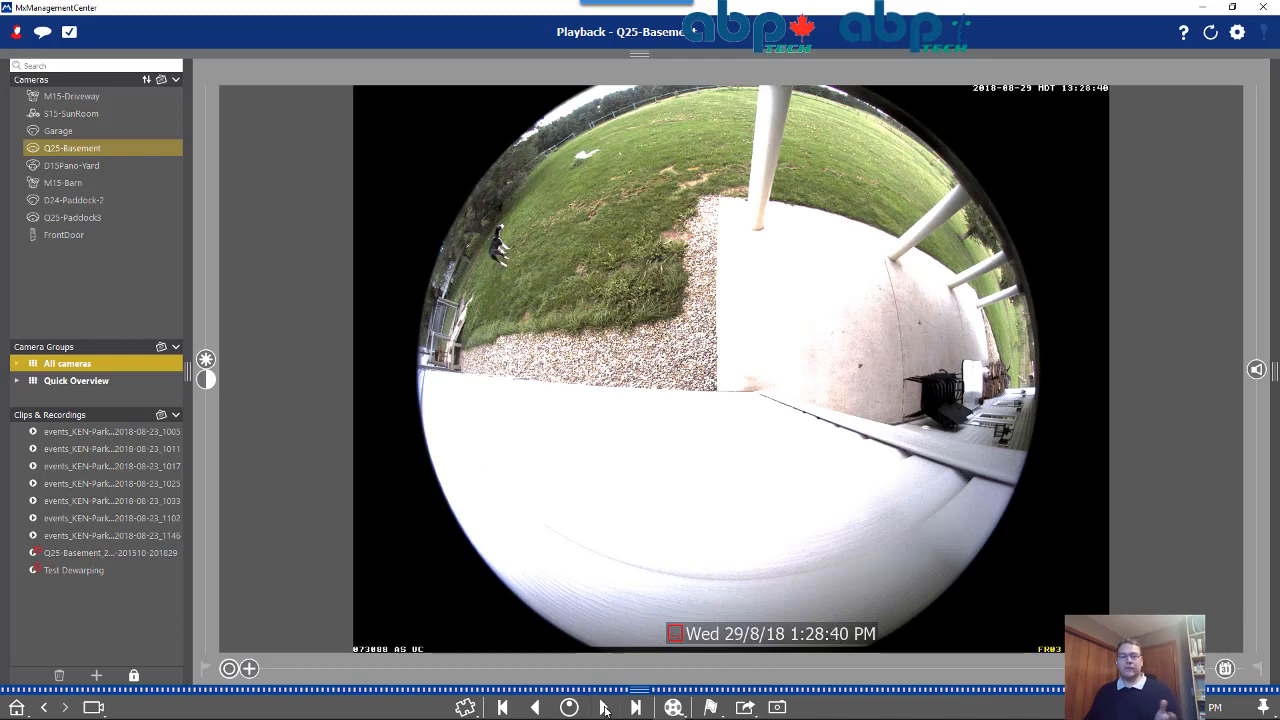
left_click(536, 707)
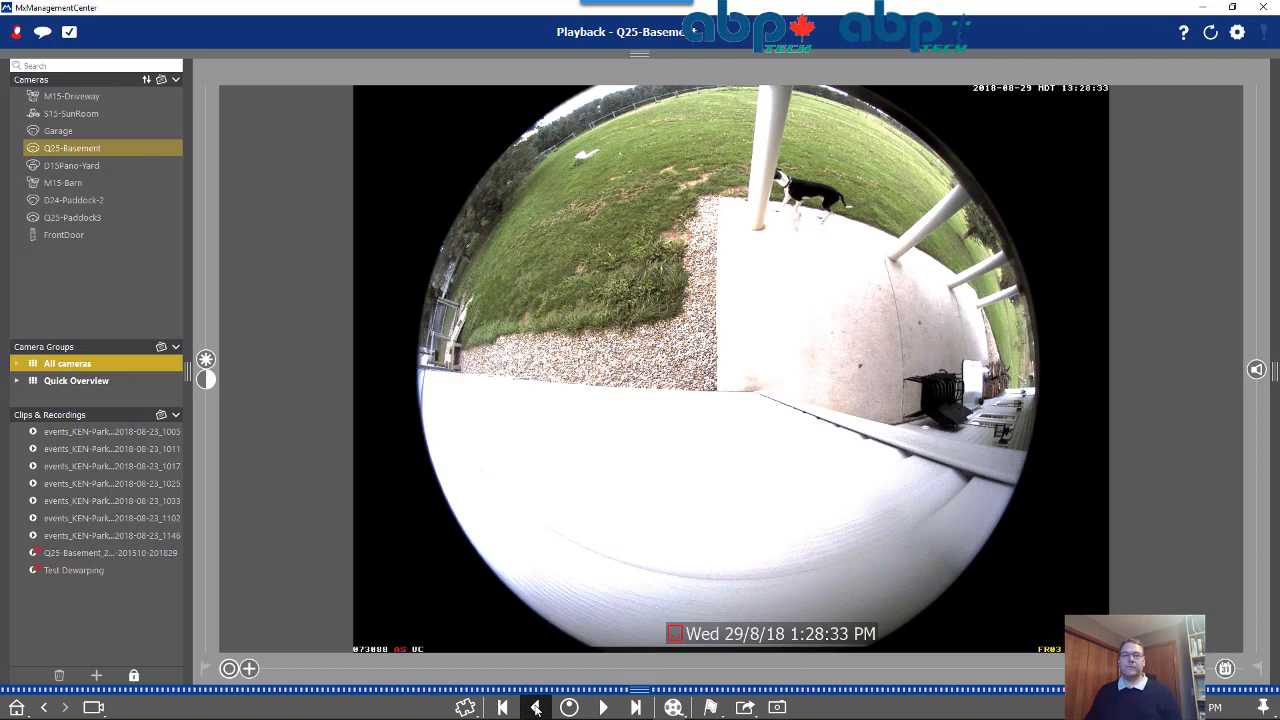
left_click(536, 707)
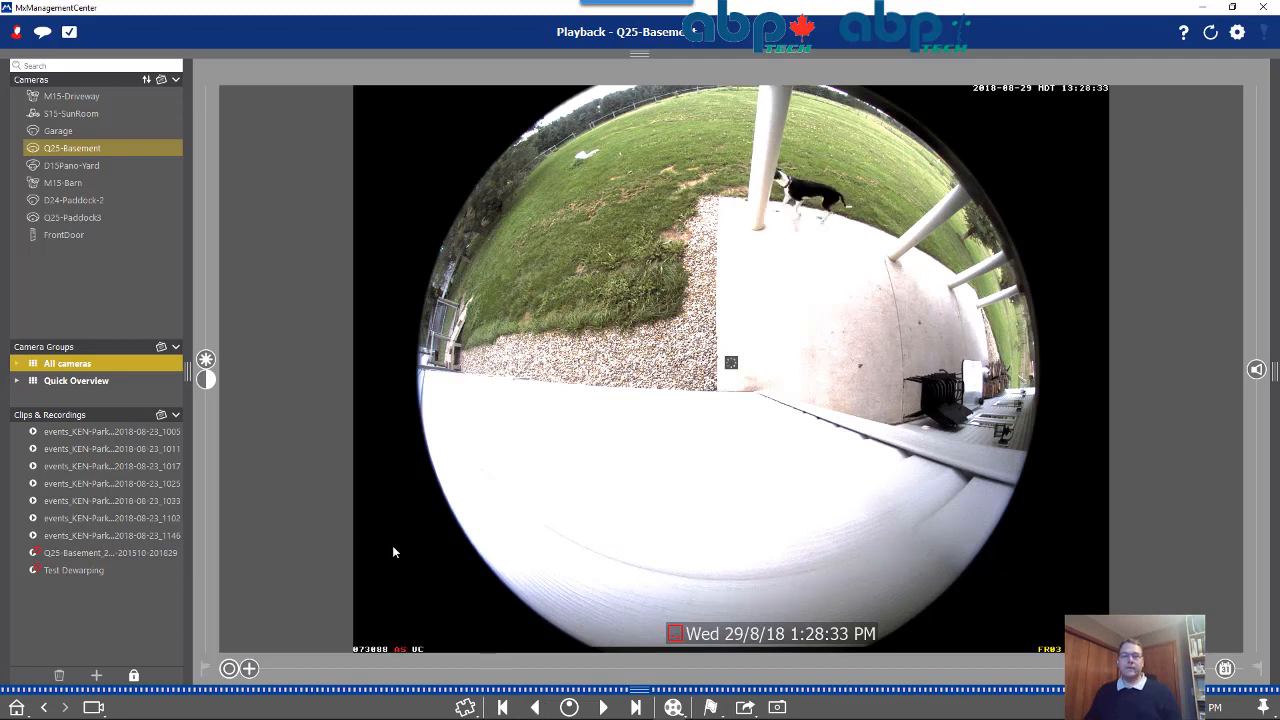
left_click(205, 671)
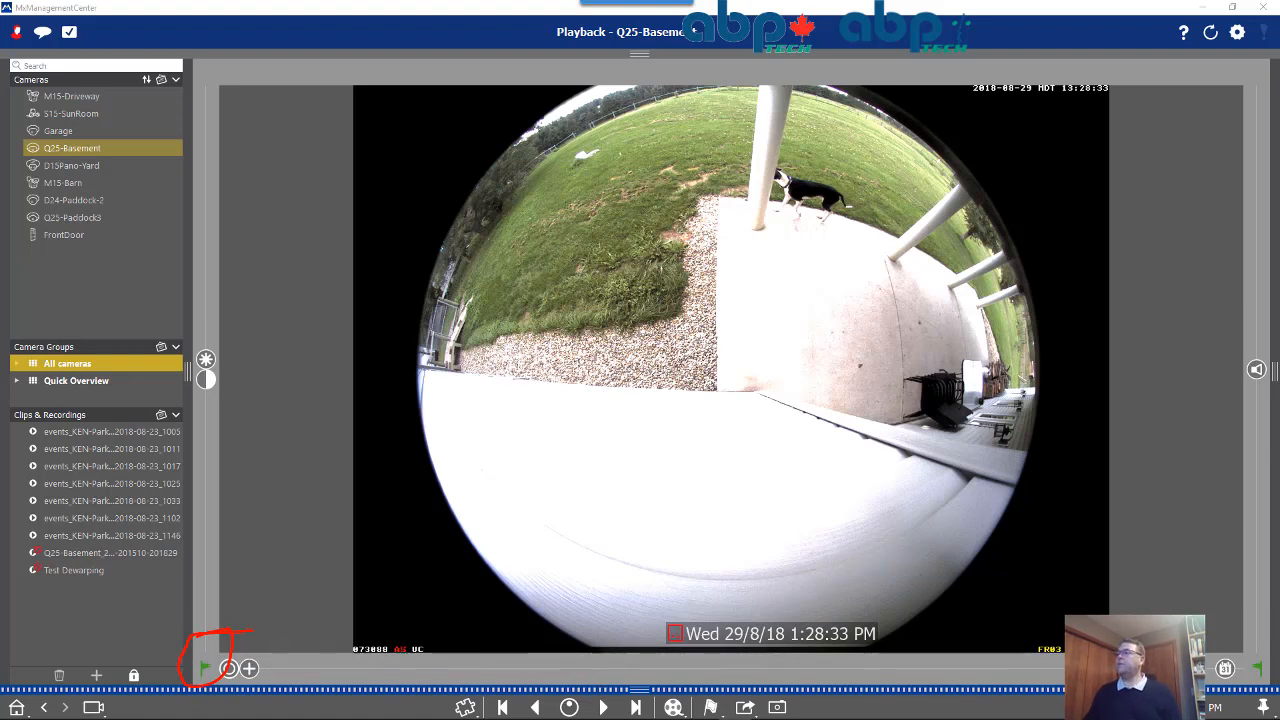
left_click(603, 707)
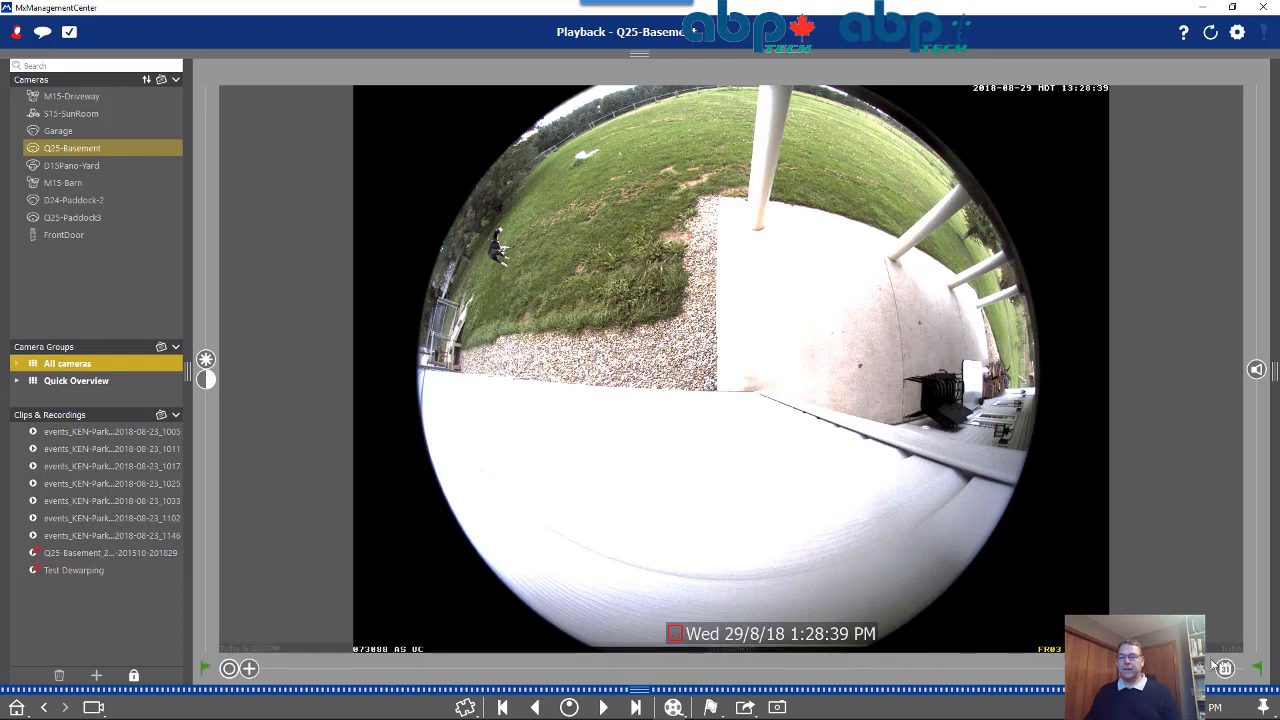
left_click(1258, 668)
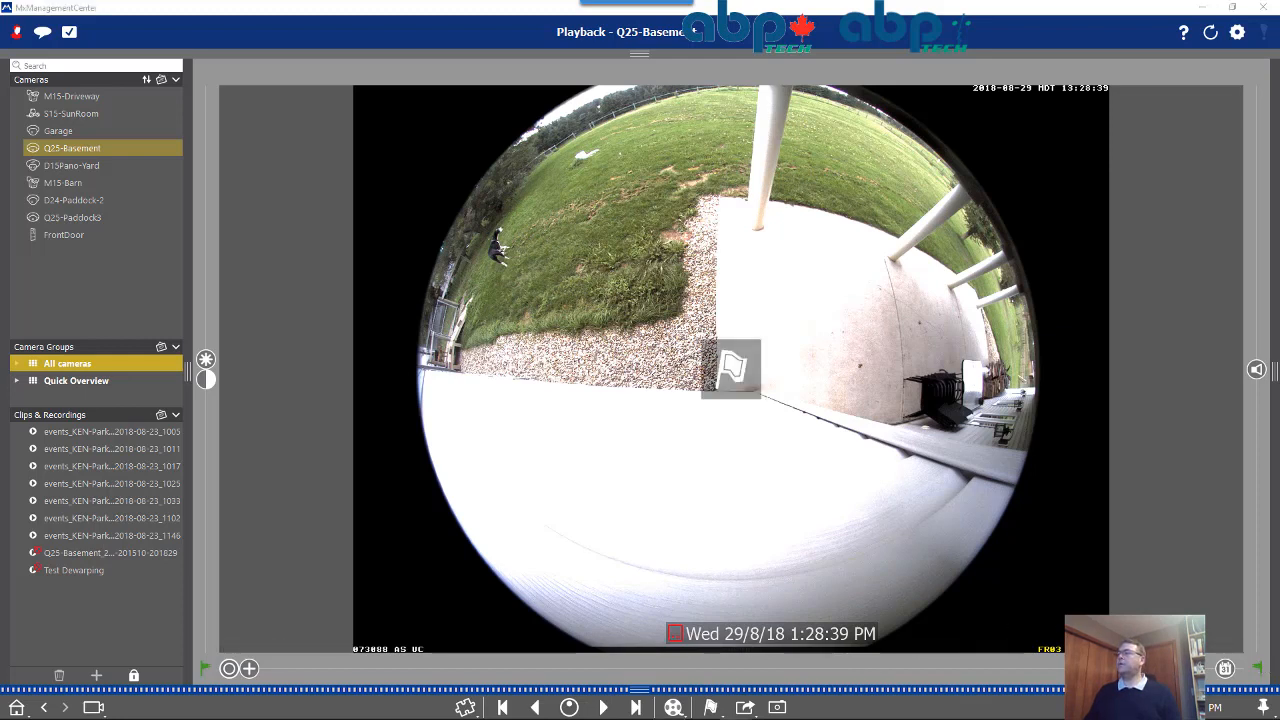
left_click_drag(1264, 636, 1270, 686)
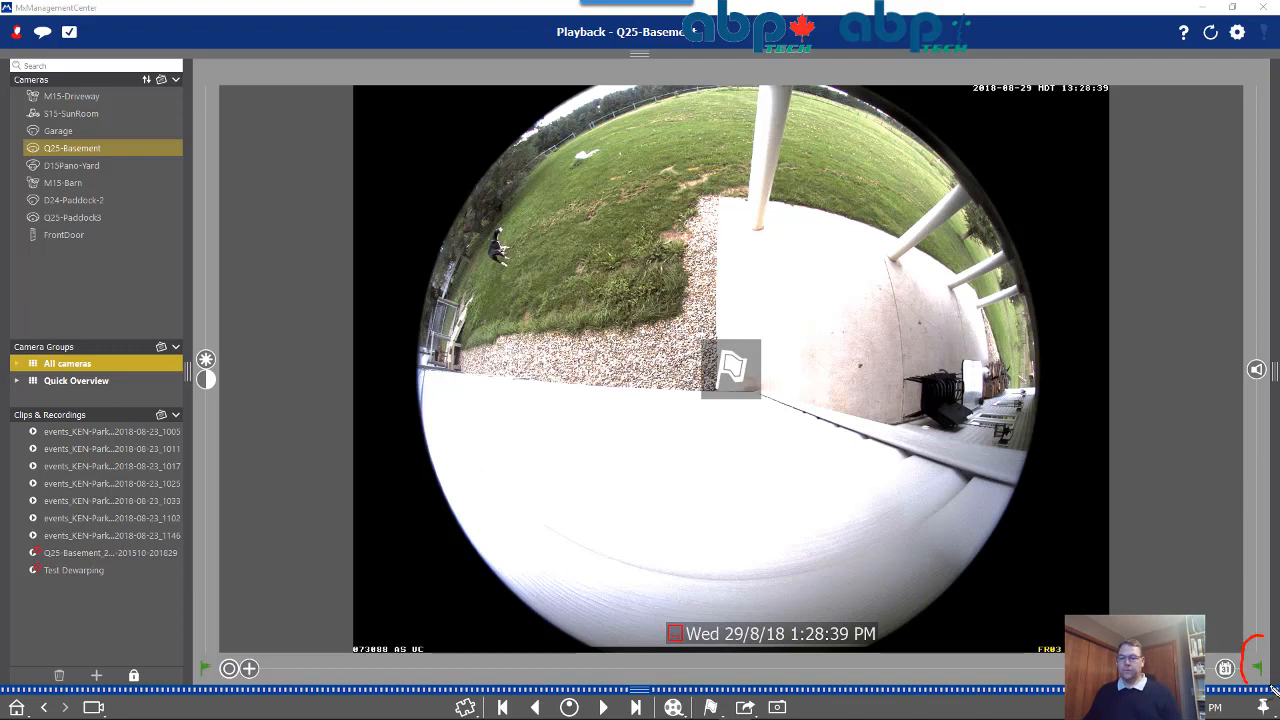
left_click_drag(1265, 638, 1259, 634)
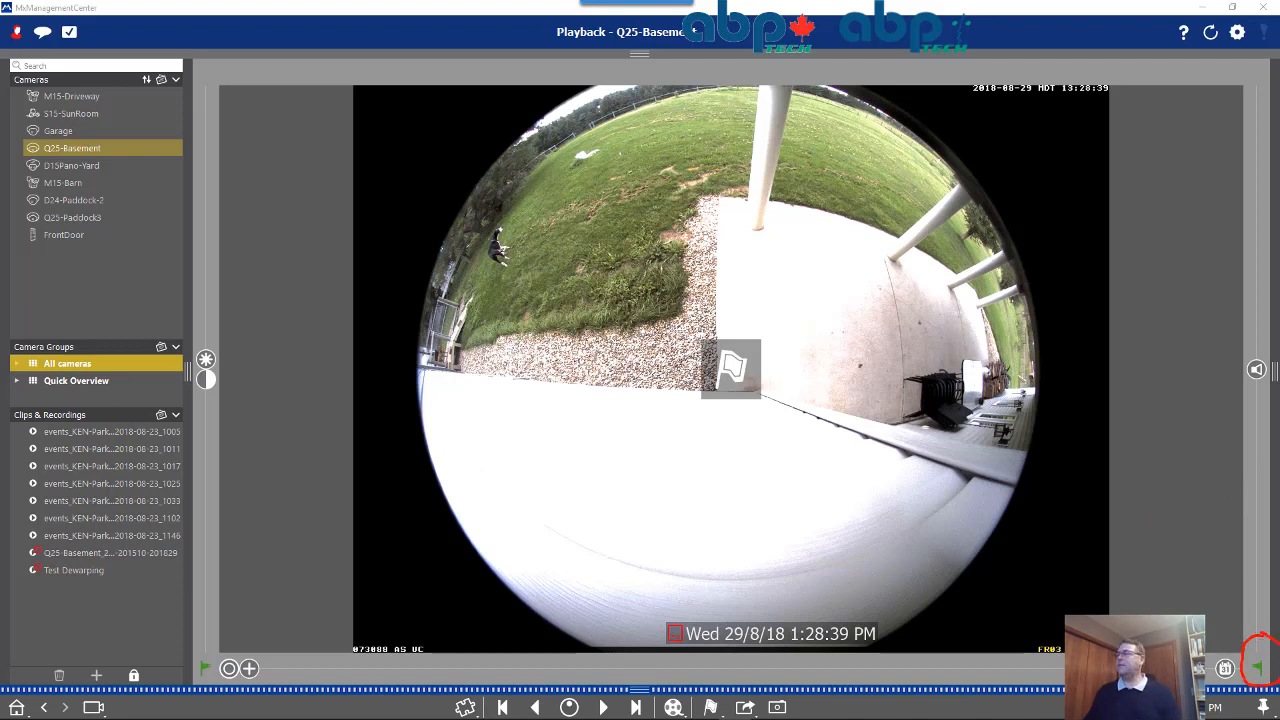
key("Escape")
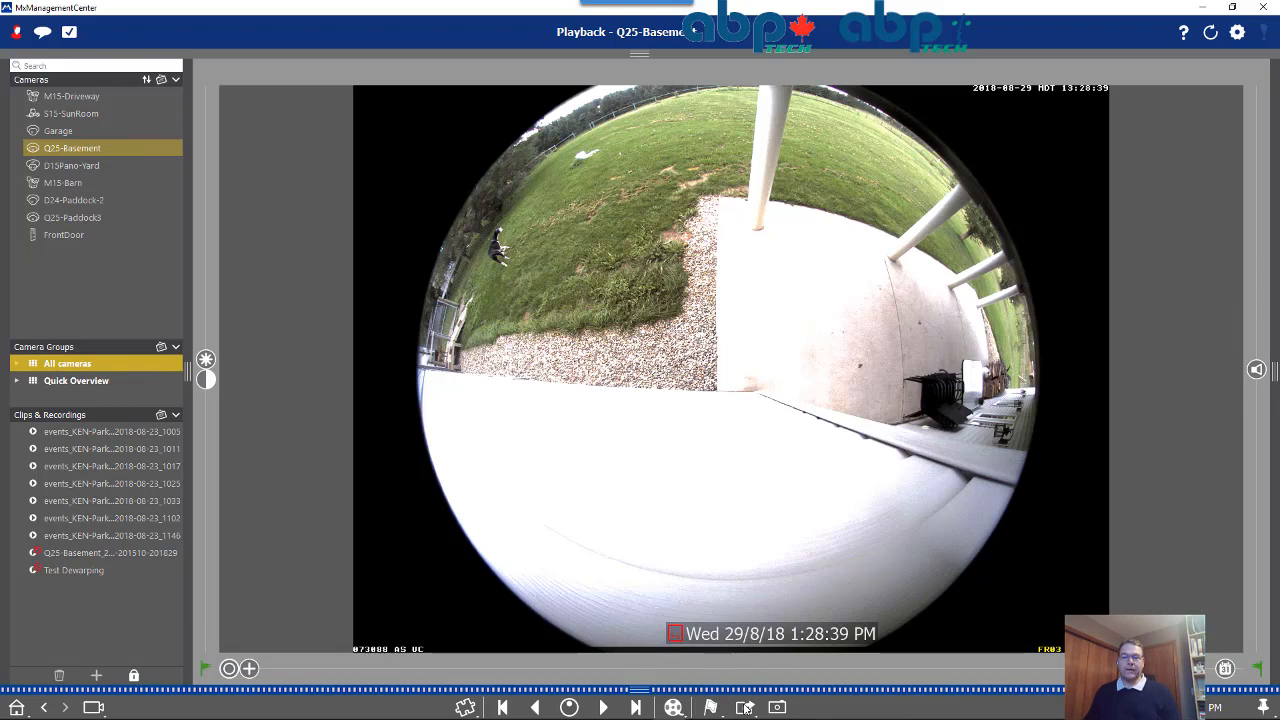
- Export the marked range in MOBOTIX format to the Desktop as "Demo Dewarping AVI Export"
left_click(745, 707)
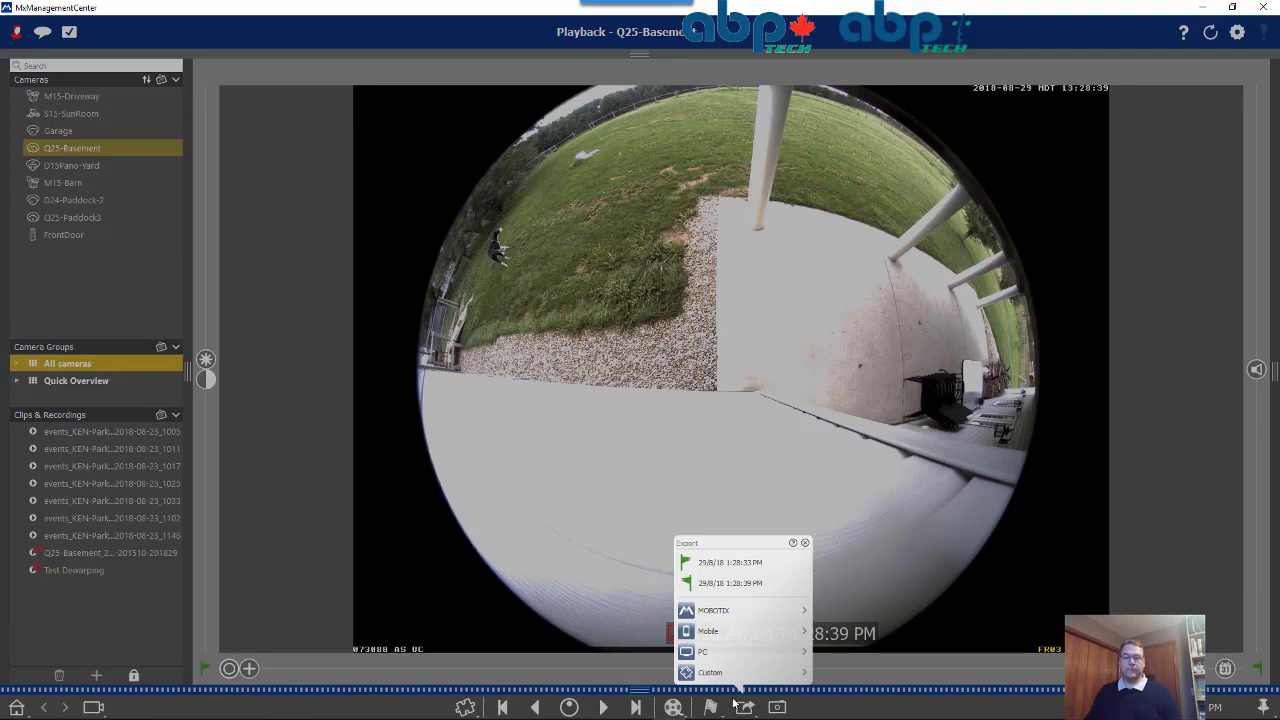
left_click(690, 614)
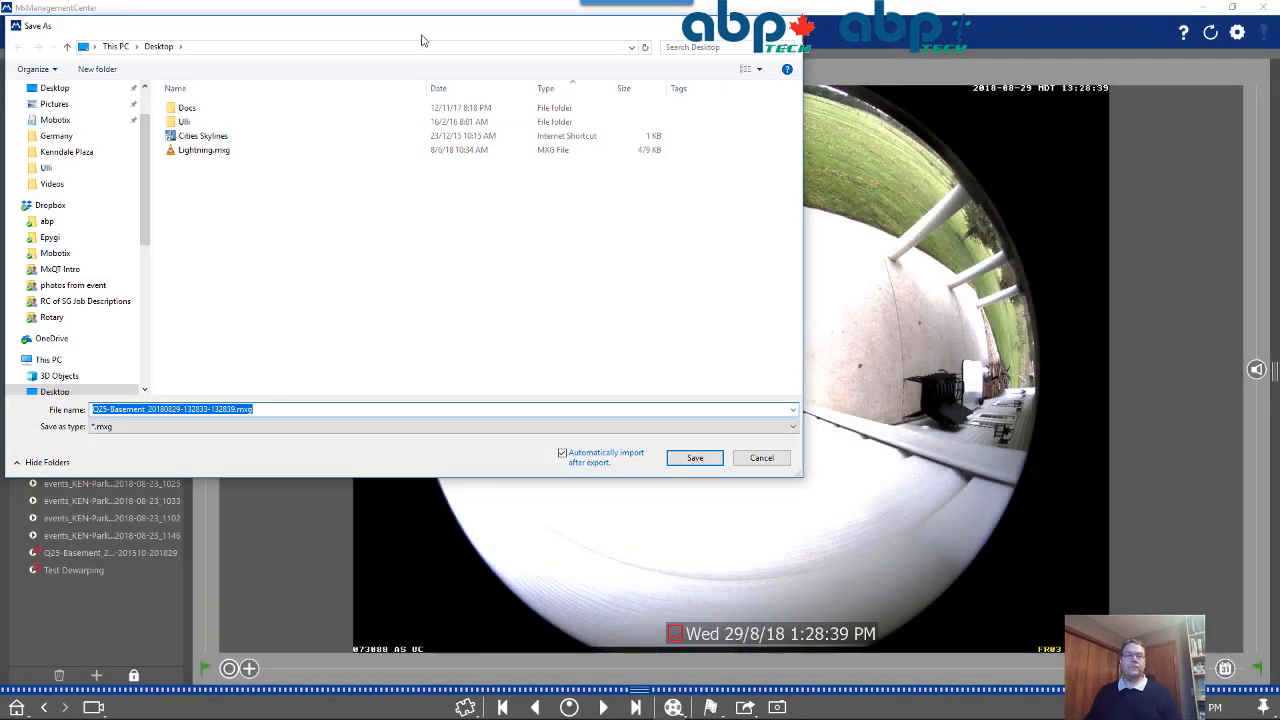
left_click_drag(421, 40, 612, 102)
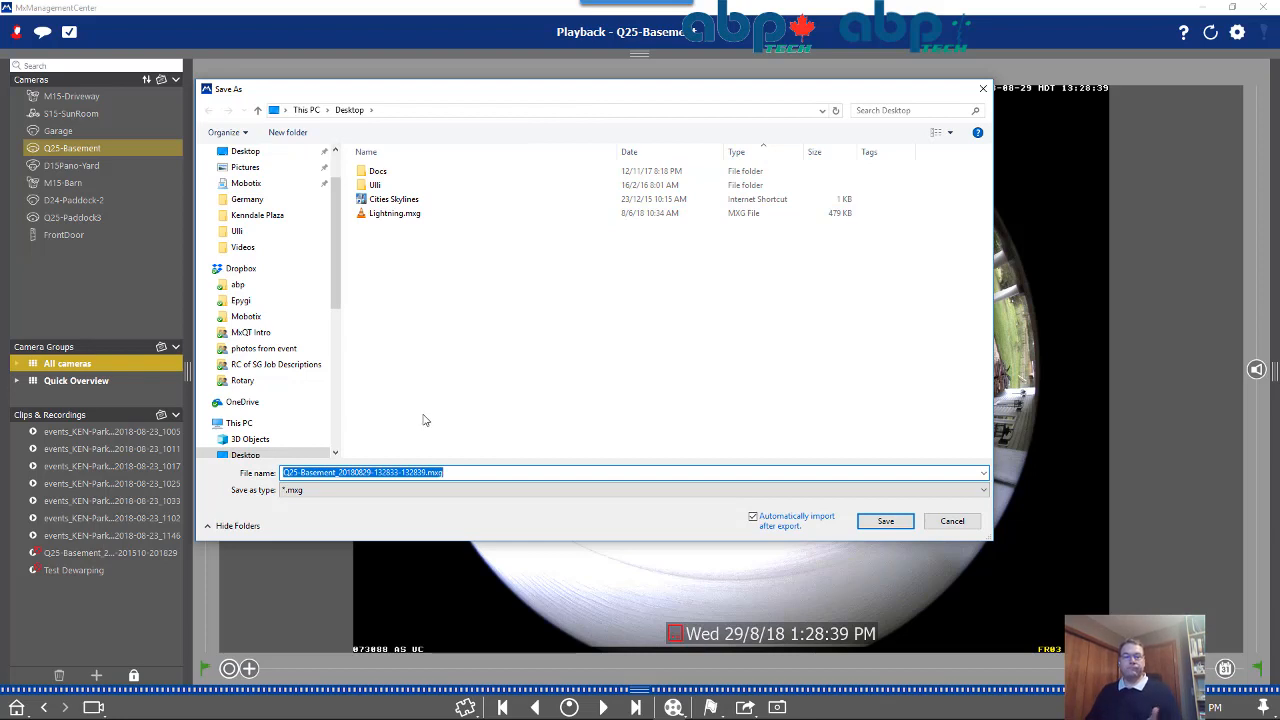
type("Dem")
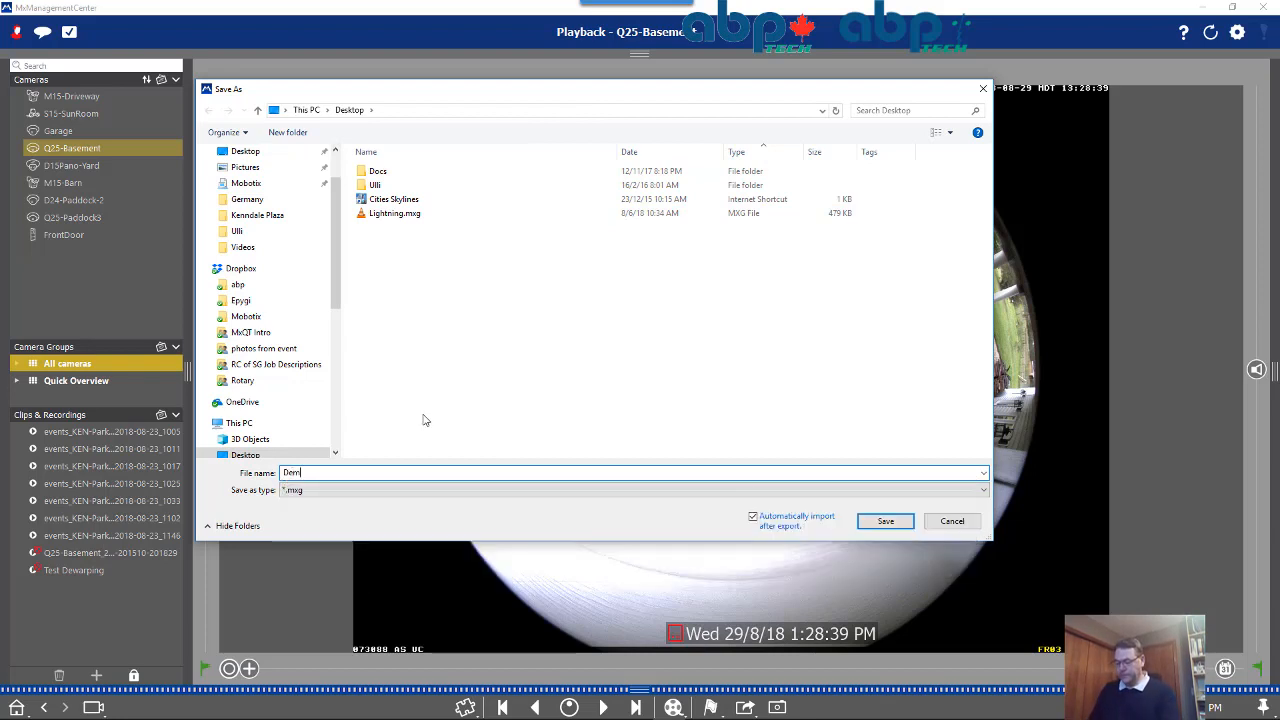
type("o Dewarping AVI Export")
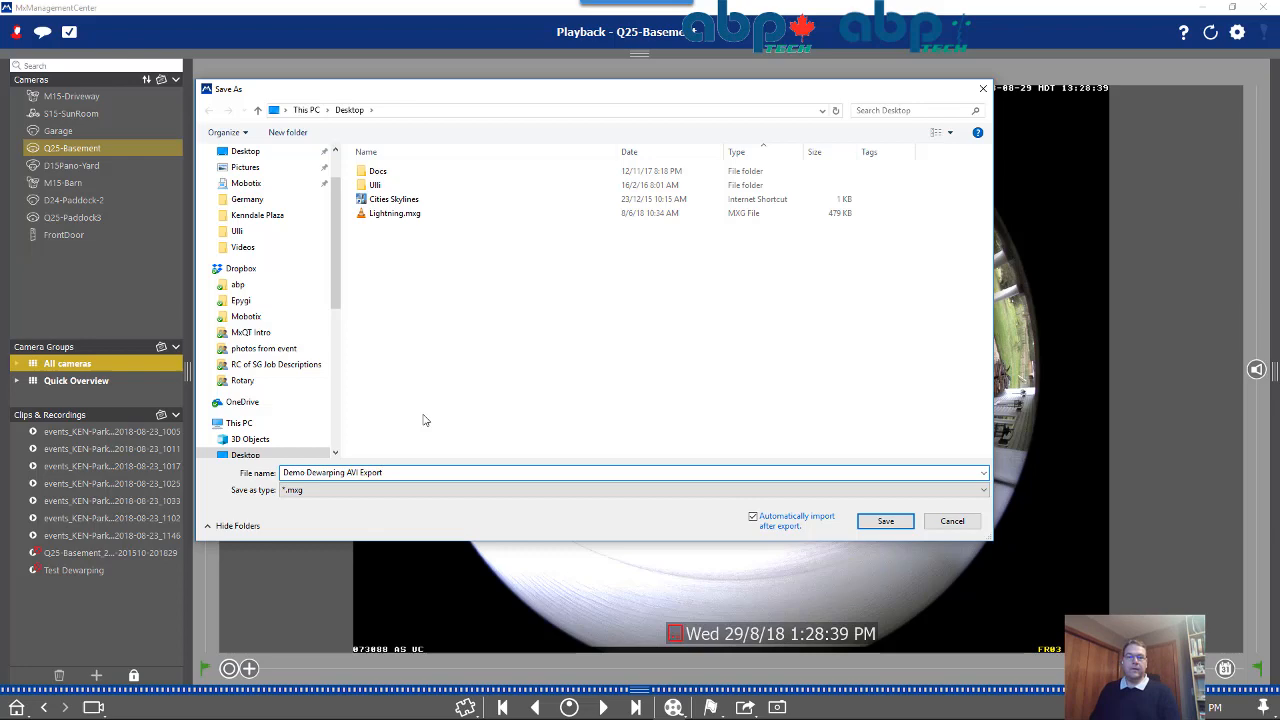
key("Return")
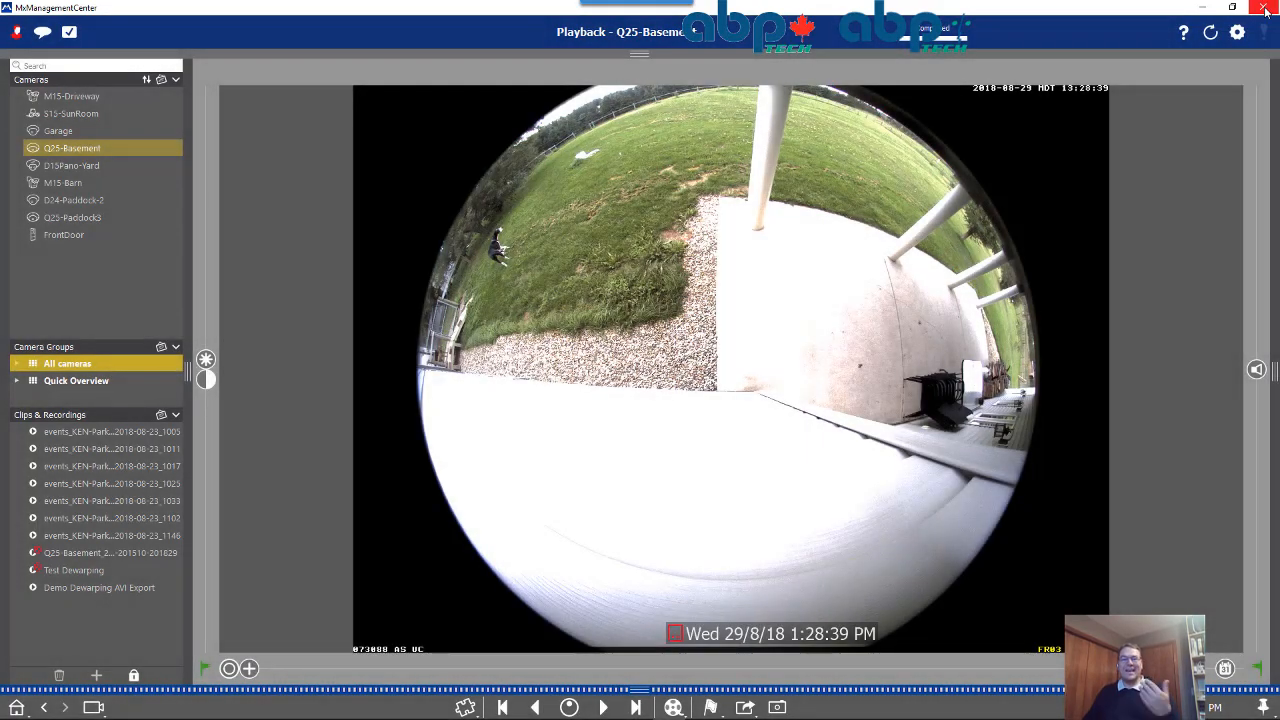
- Close MxManagementCenter and, in MxControlCenter, insert the Desktop MxPEG clip "Demo Dewarping AVI Export.mxg" into the video source list
left_click(1266, 10)
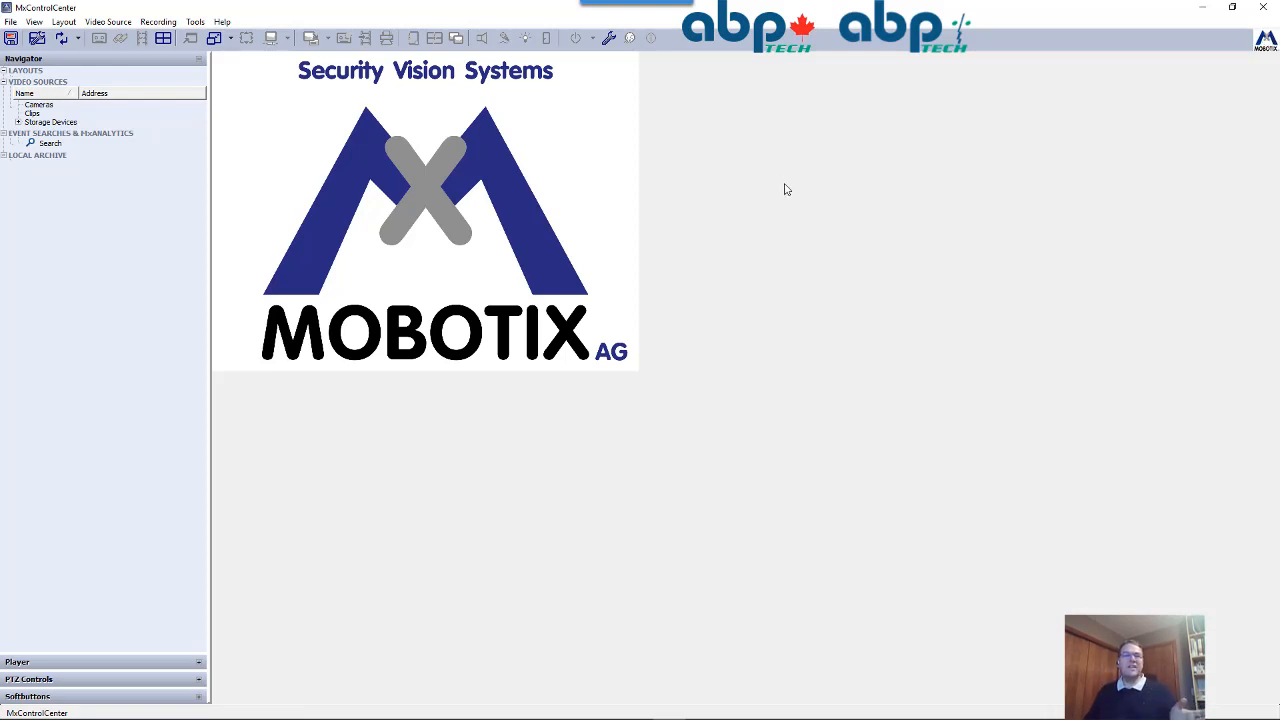
left_click(104, 22)
left_click(125, 38)
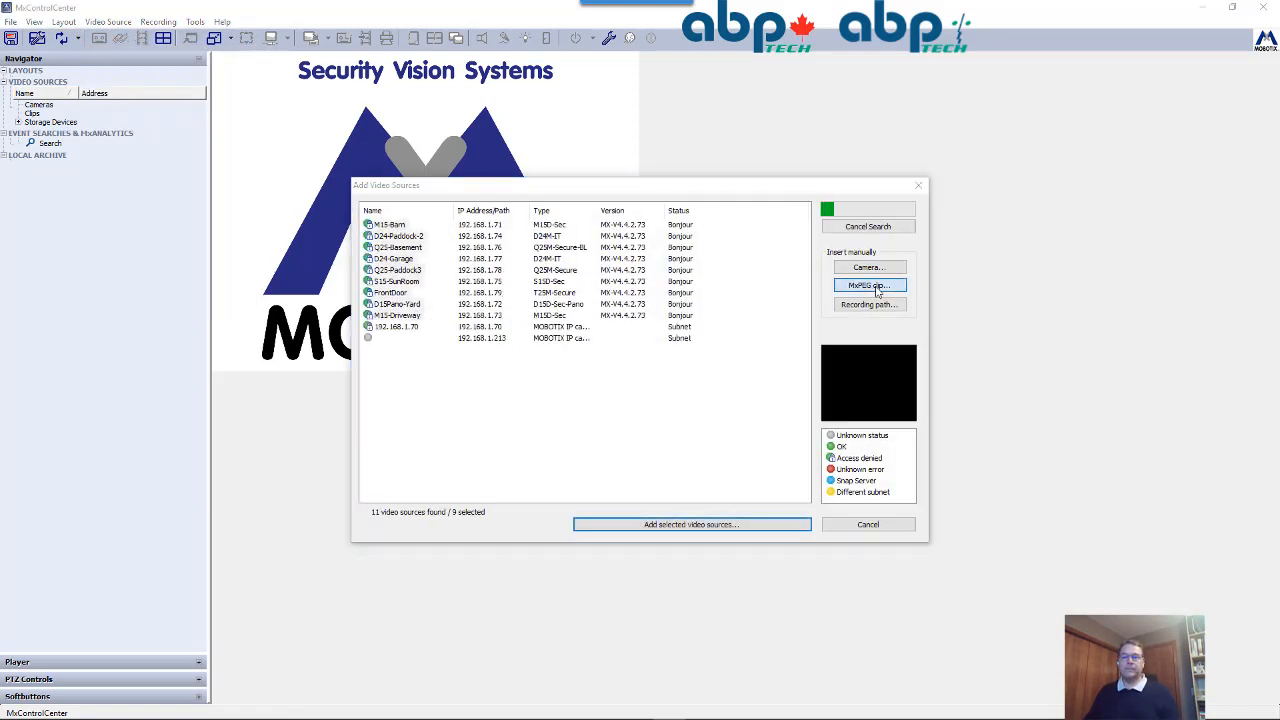
left_click(876, 287)
left_click(660, 325)
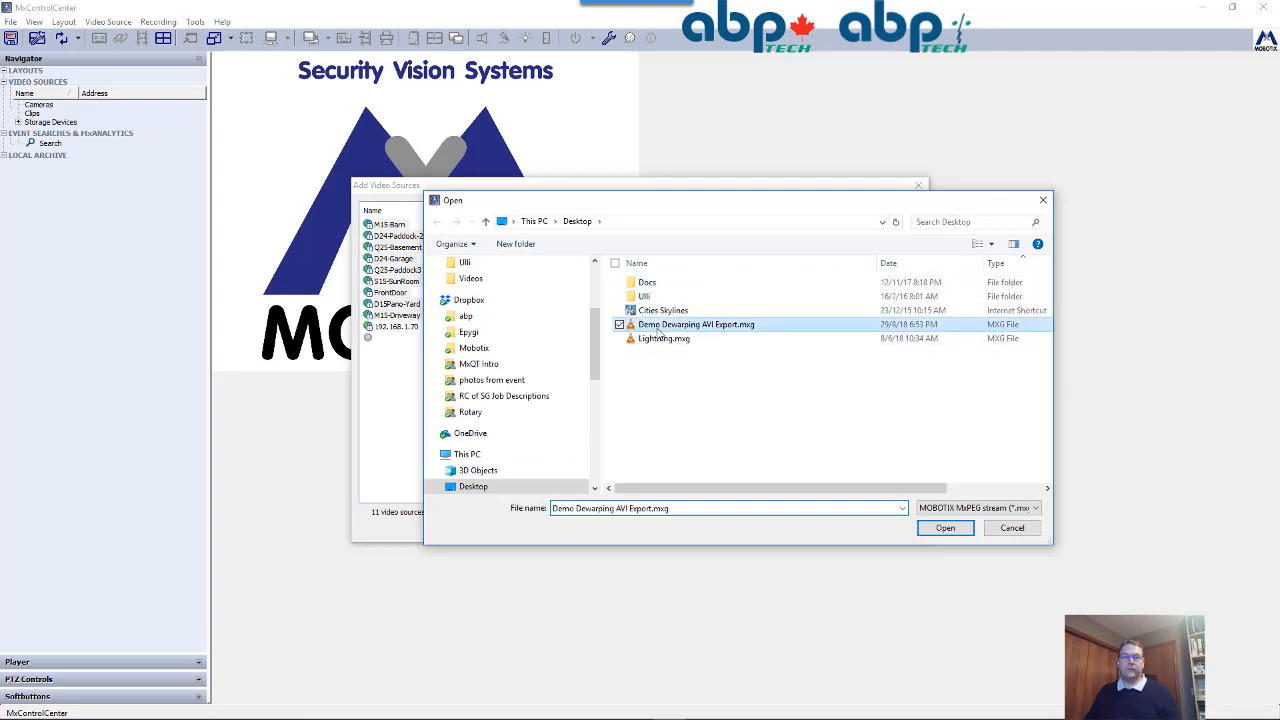
left_click(942, 528)
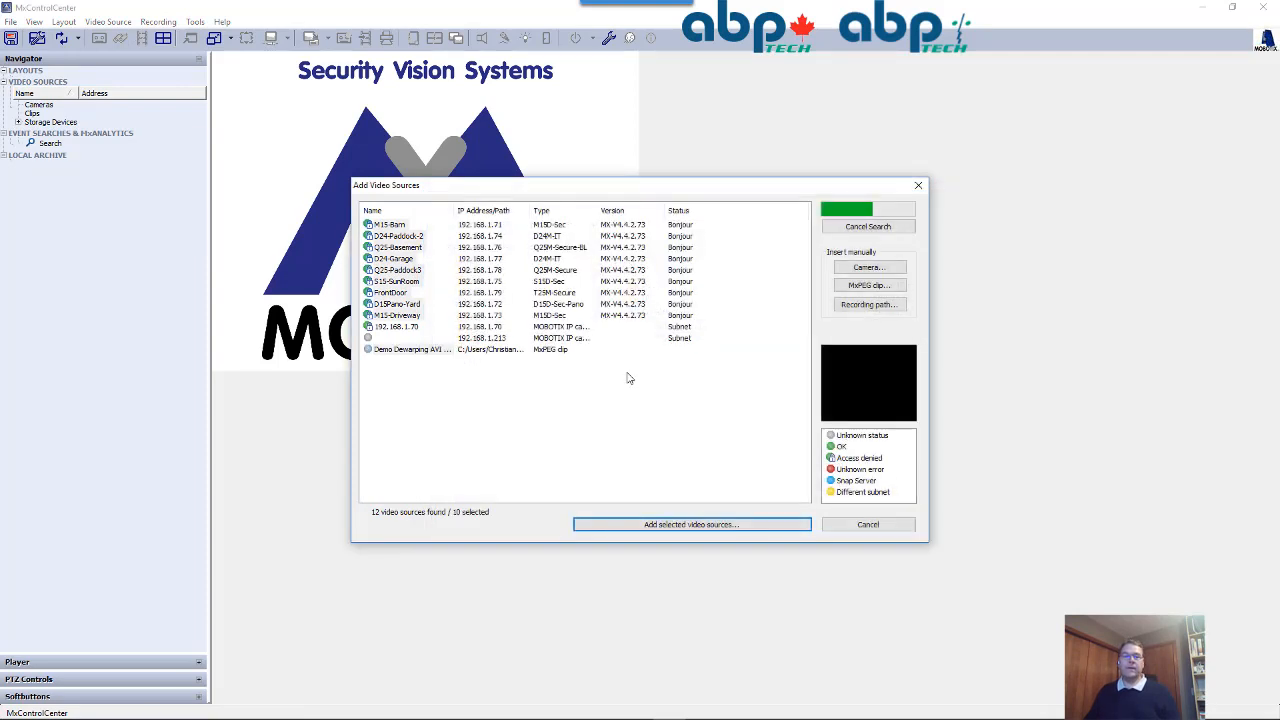
- Add the selected clip to the system and generate a new grid layout for it named "Demo"
left_click(692, 525)
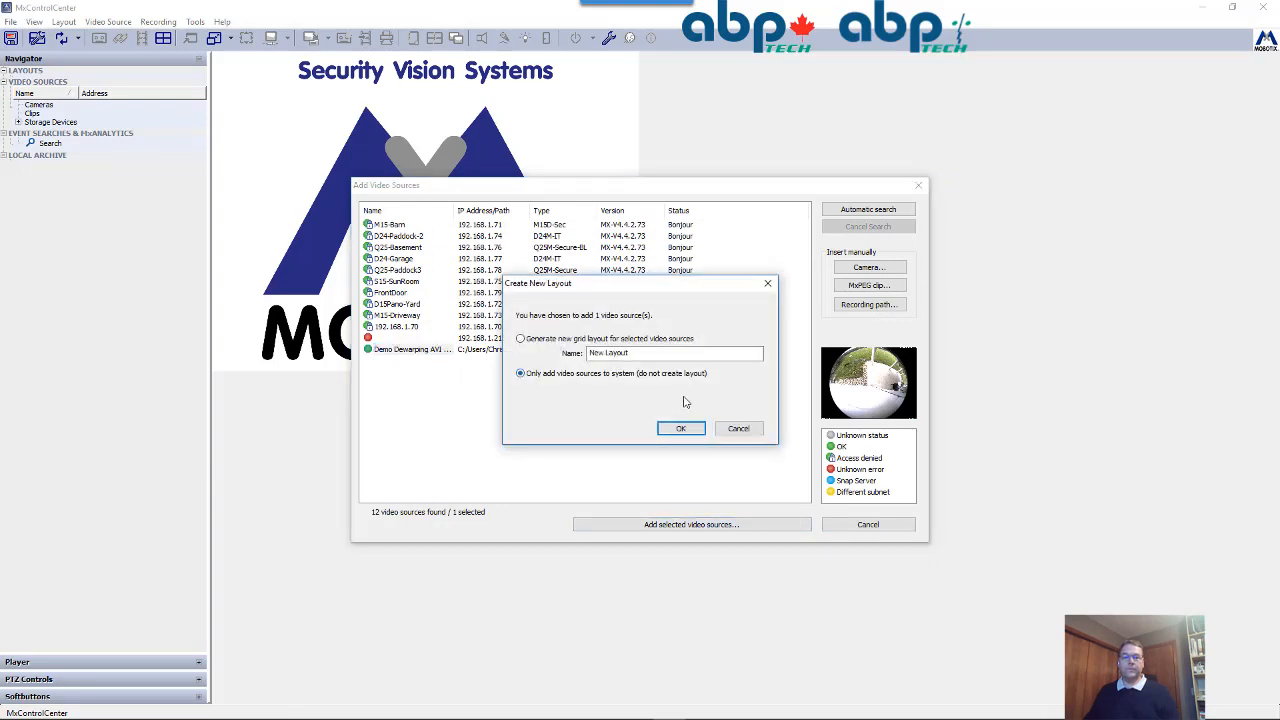
left_click(643, 352)
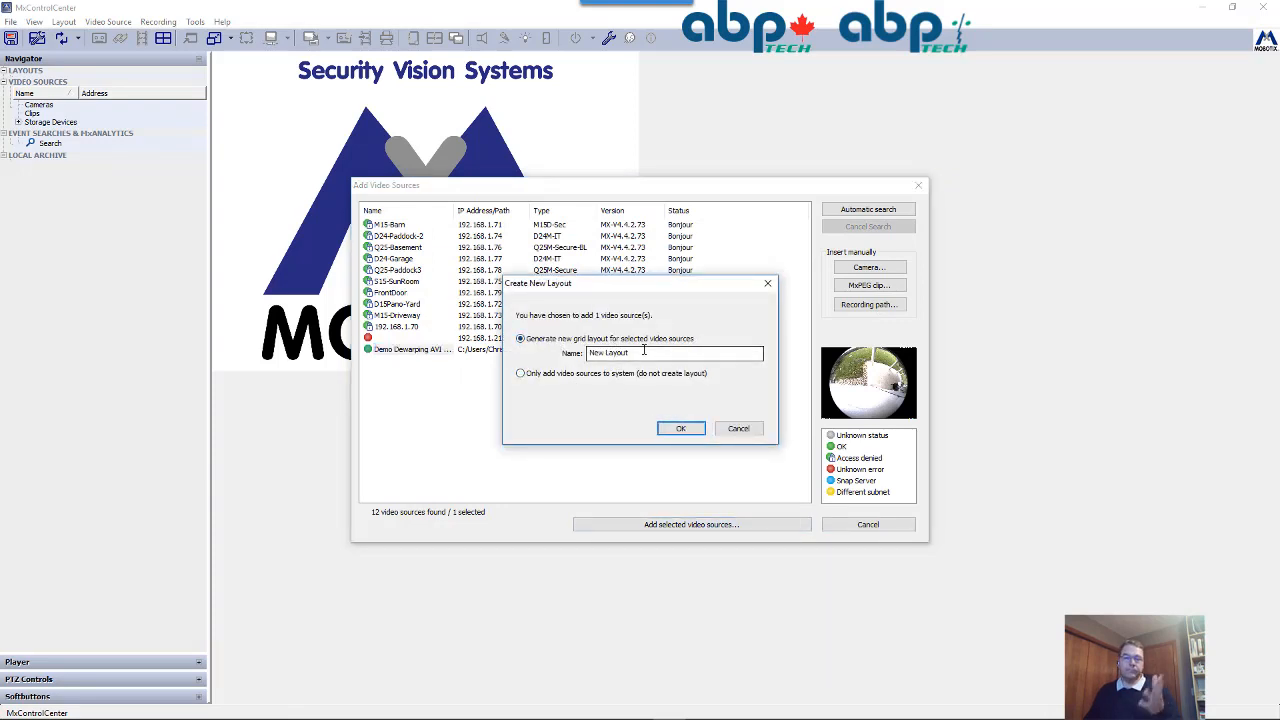
left_click_drag(641, 353, 556, 354)
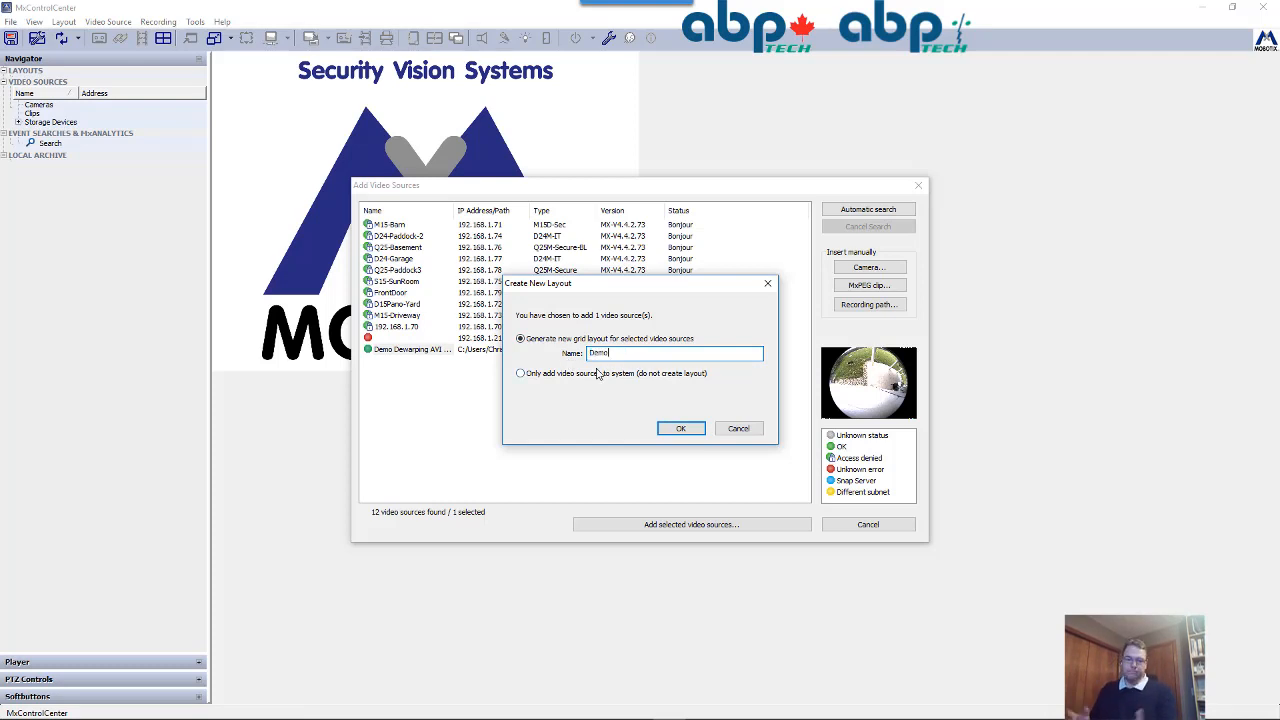
left_click(686, 428)
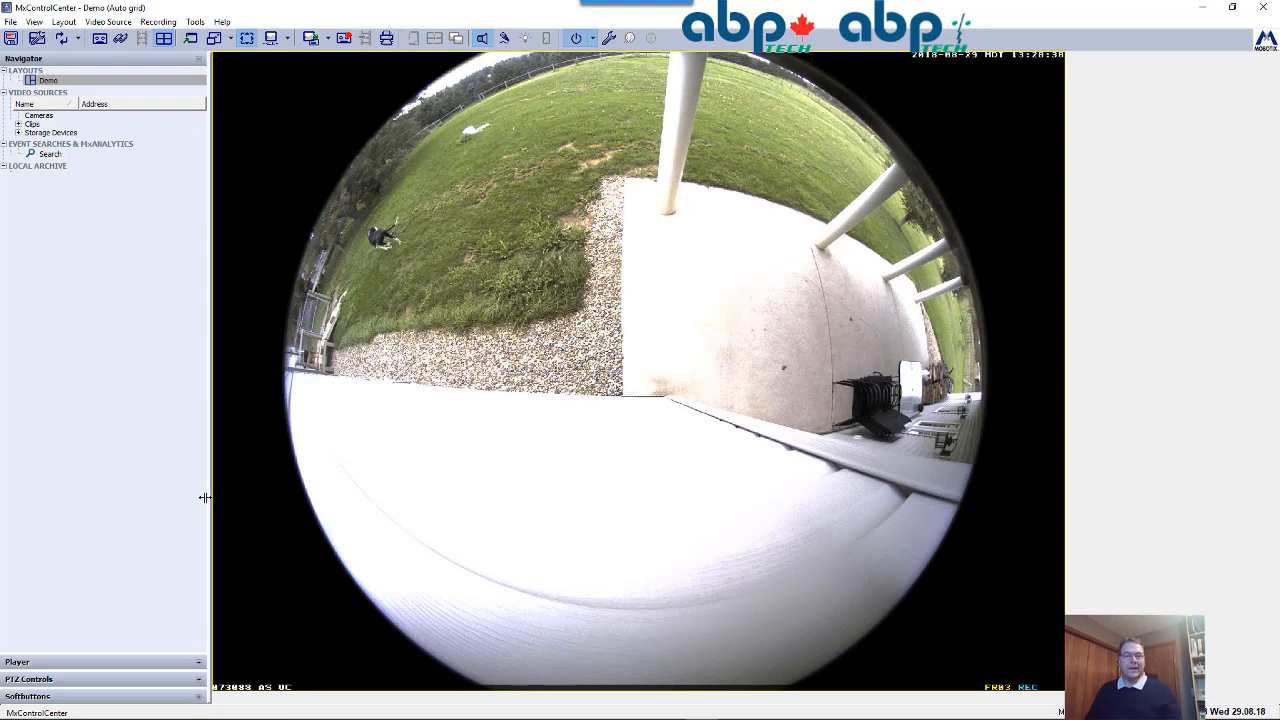
- Expand the Player and PTZ Controls and enlarge the player area to show its full timeline and export controls
left_click(199, 663)
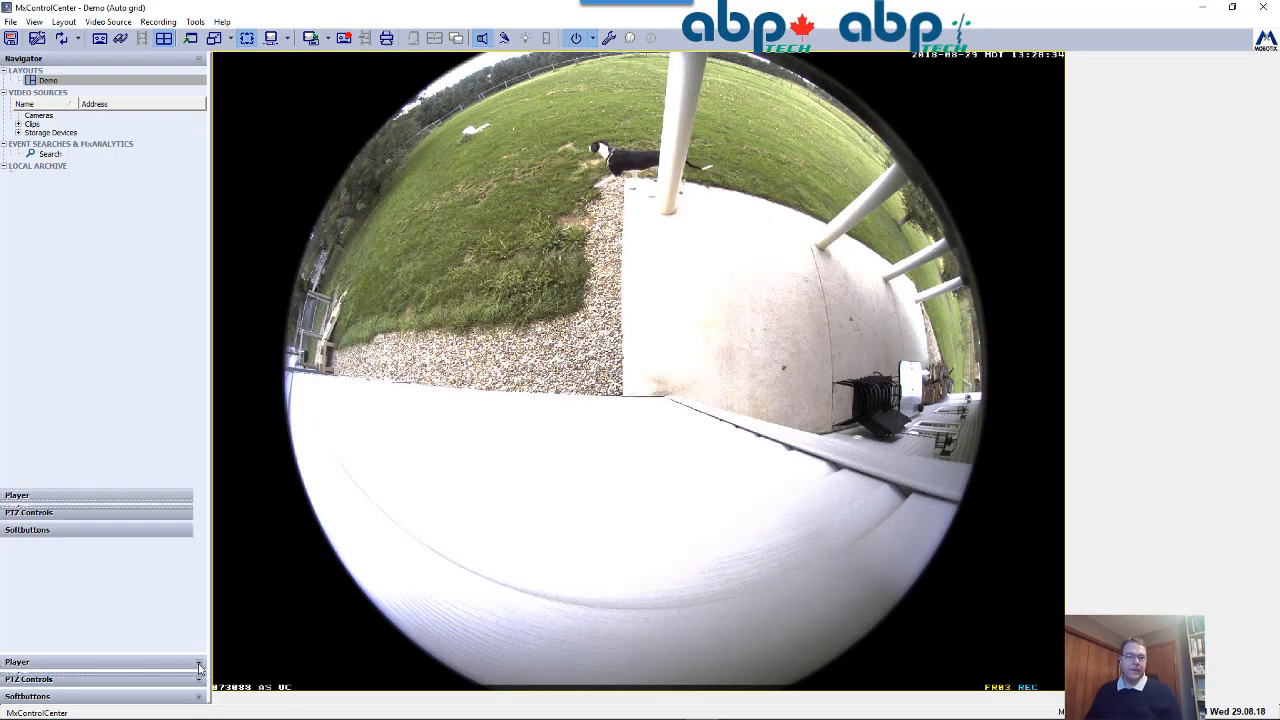
left_click(199, 679)
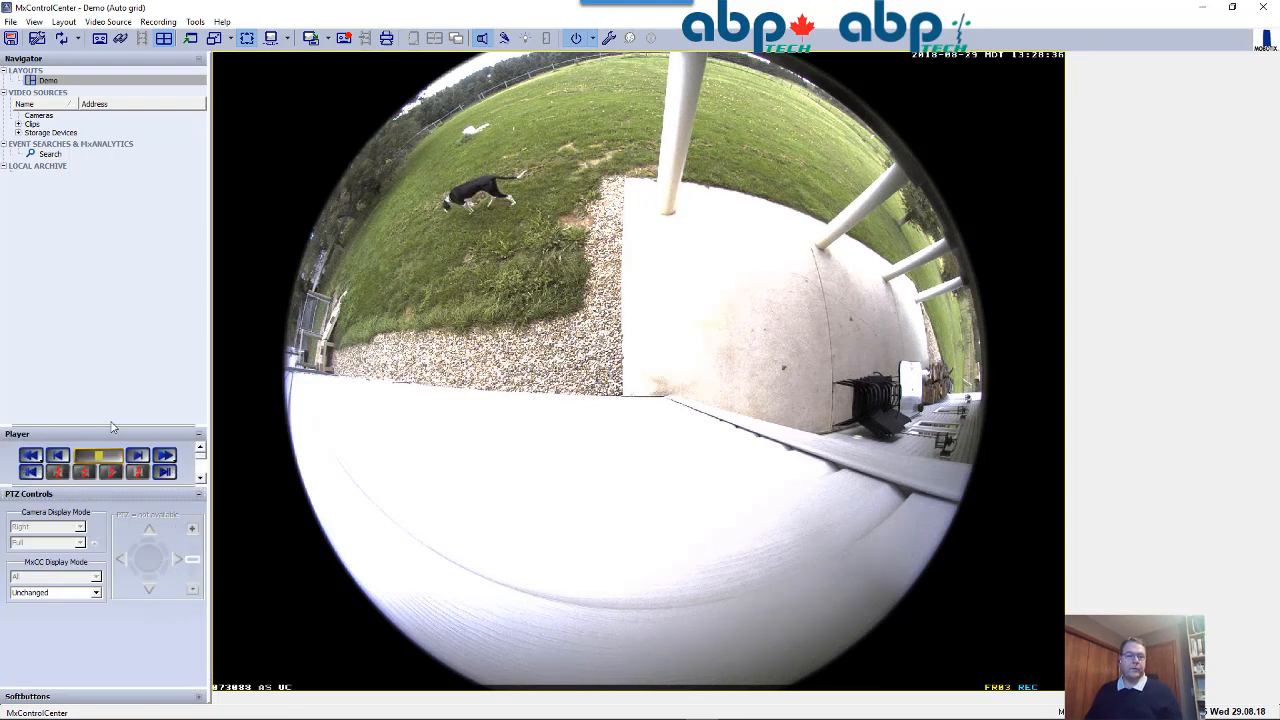
left_click(112, 433)
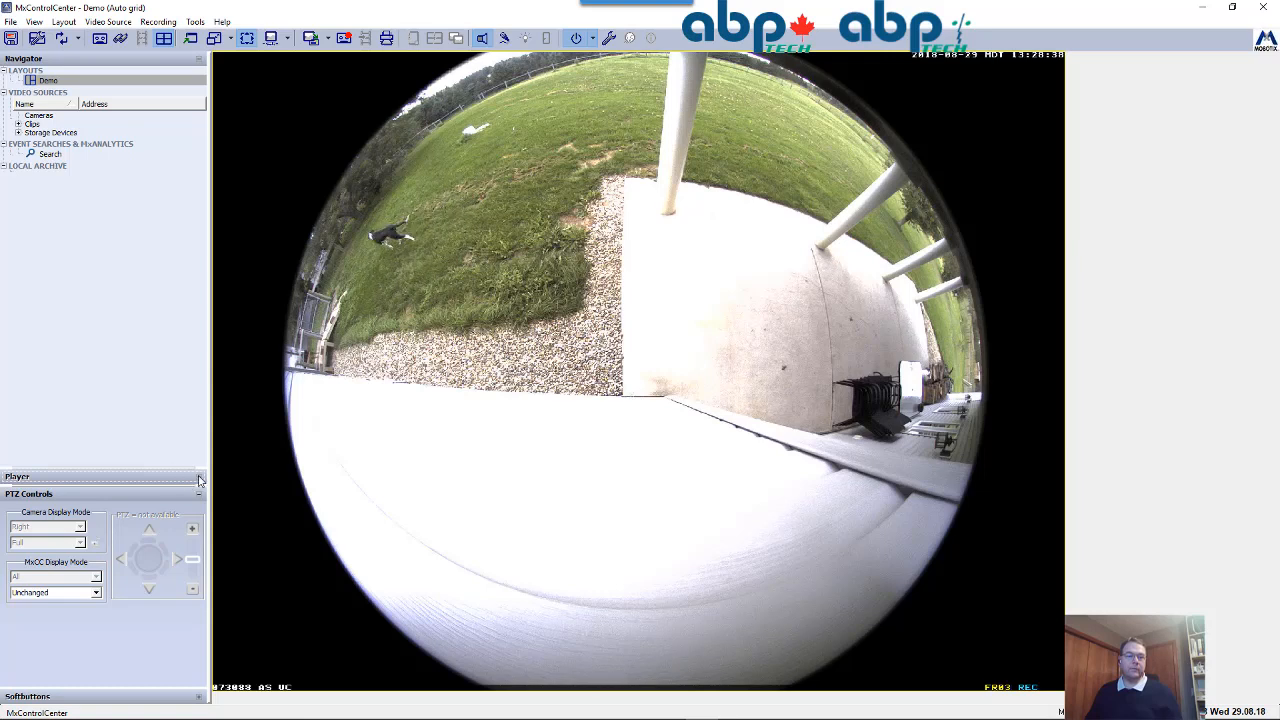
left_click_drag(168, 470, 135, 331)
- Set the clip's MxCC display mode to Corrected, then zoom and pan the dewarped image to frame the lawn and patio post
left_click(60, 593)
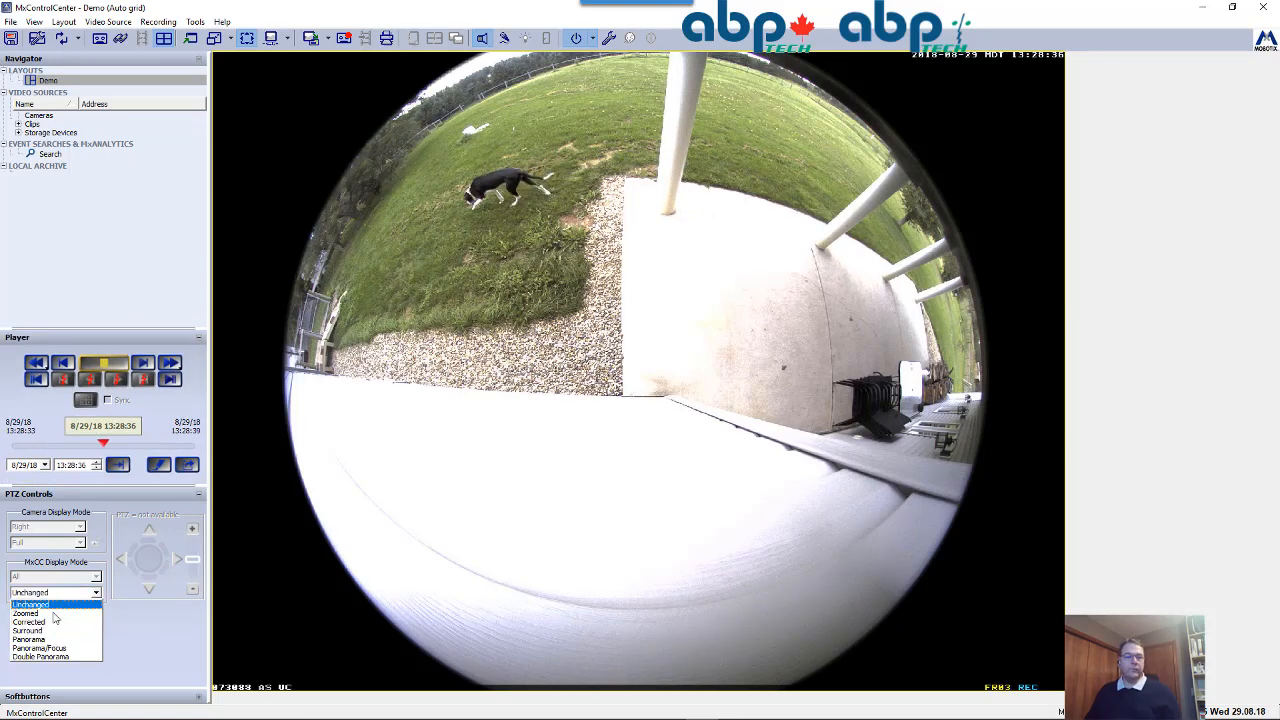
left_click(40, 620)
mouse_move(150, 558)
left_mouse_down()
mouse_move(138, 537)
mouse_move(166, 562)
left_mouse_up()
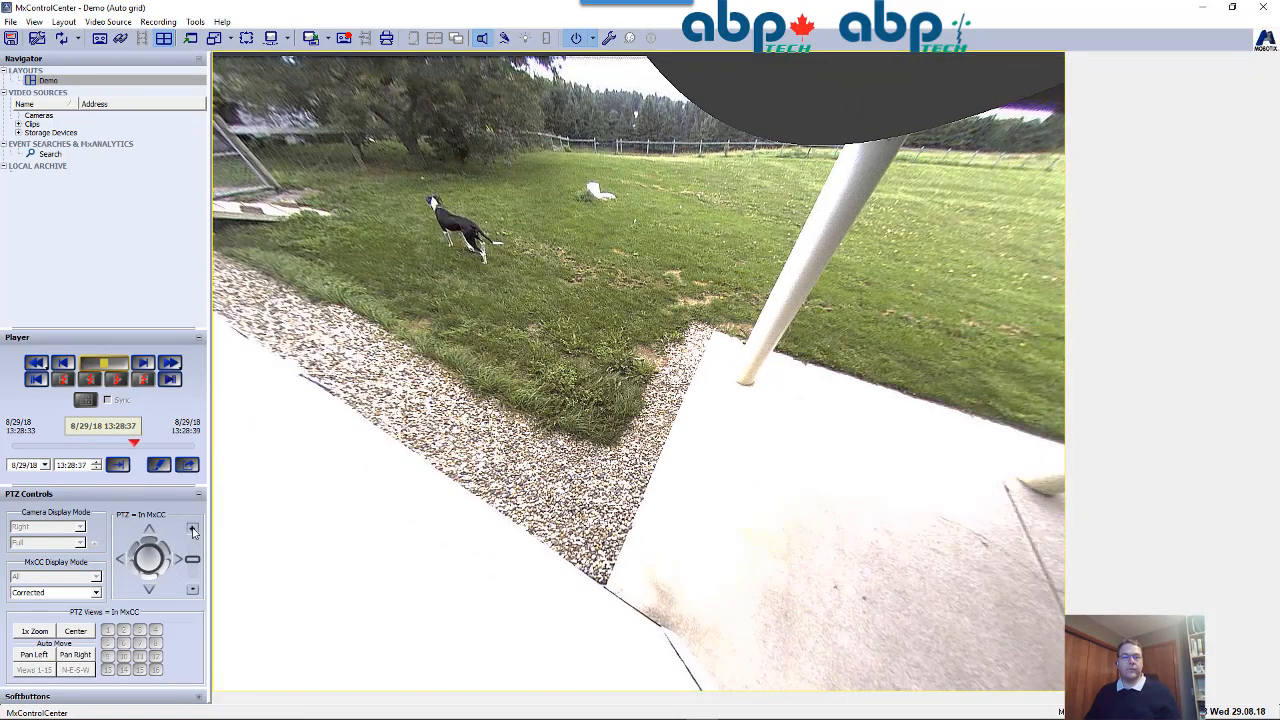
left_click(193, 528)
left_click(193, 528)
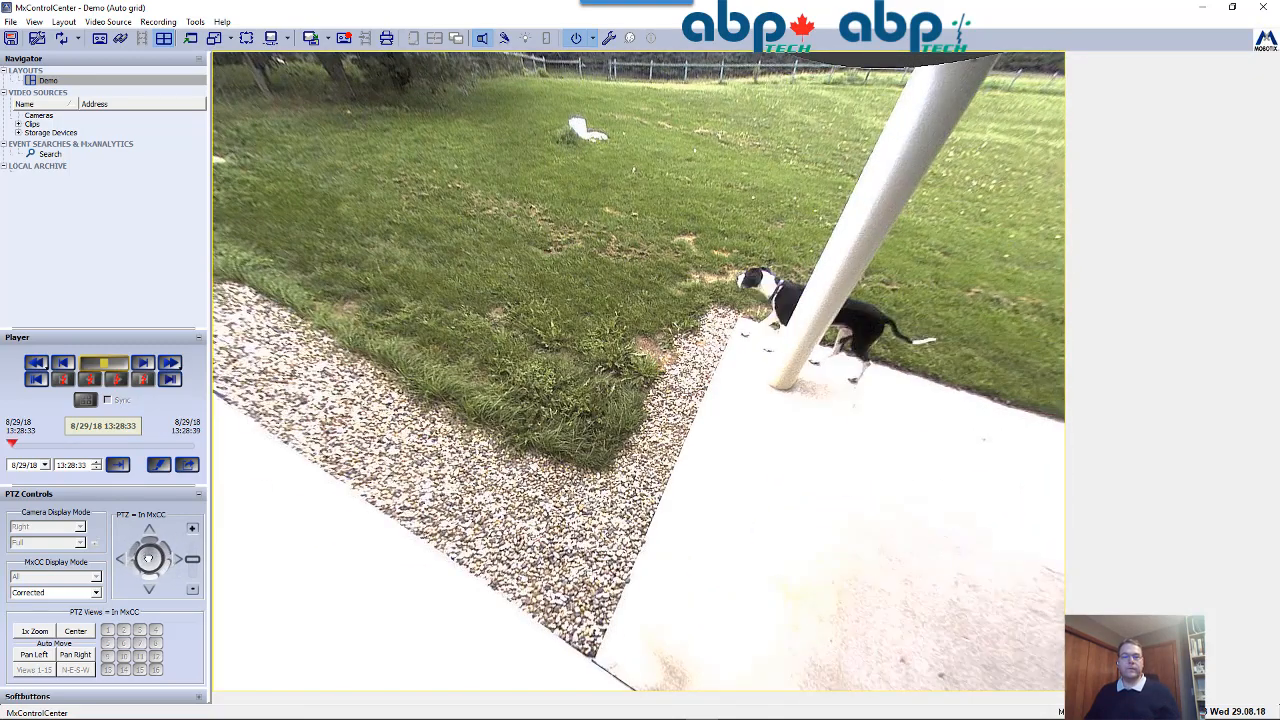
left_click_drag(156, 546, 147, 553)
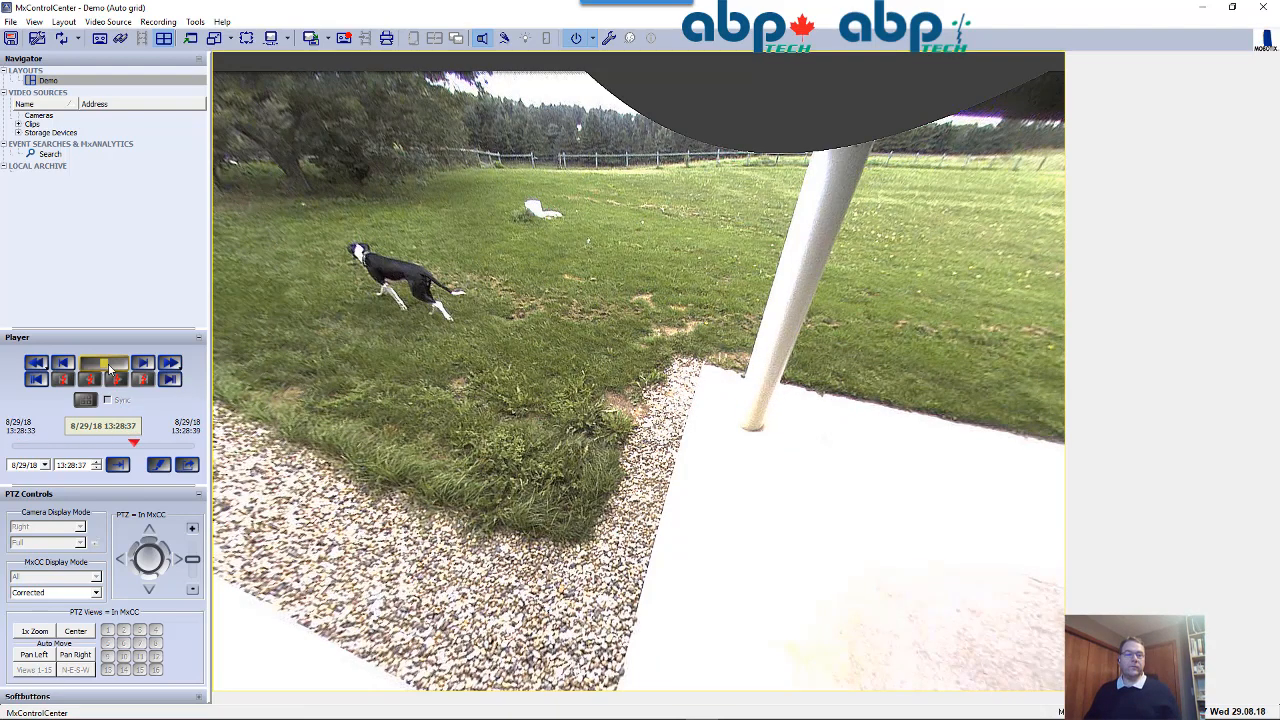
- Stop playback and mark the whole clip from 13:28:33 to 13:28:39 as the range for export
left_click(64, 380)
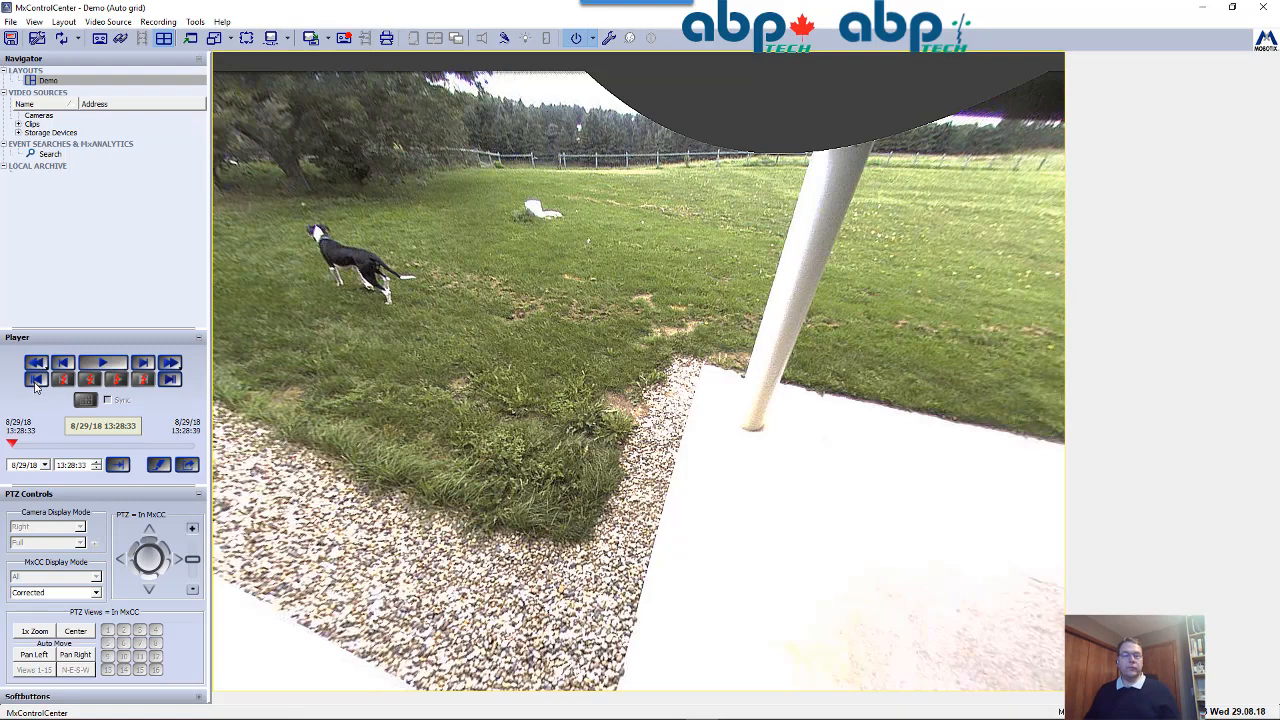
left_click(173, 381)
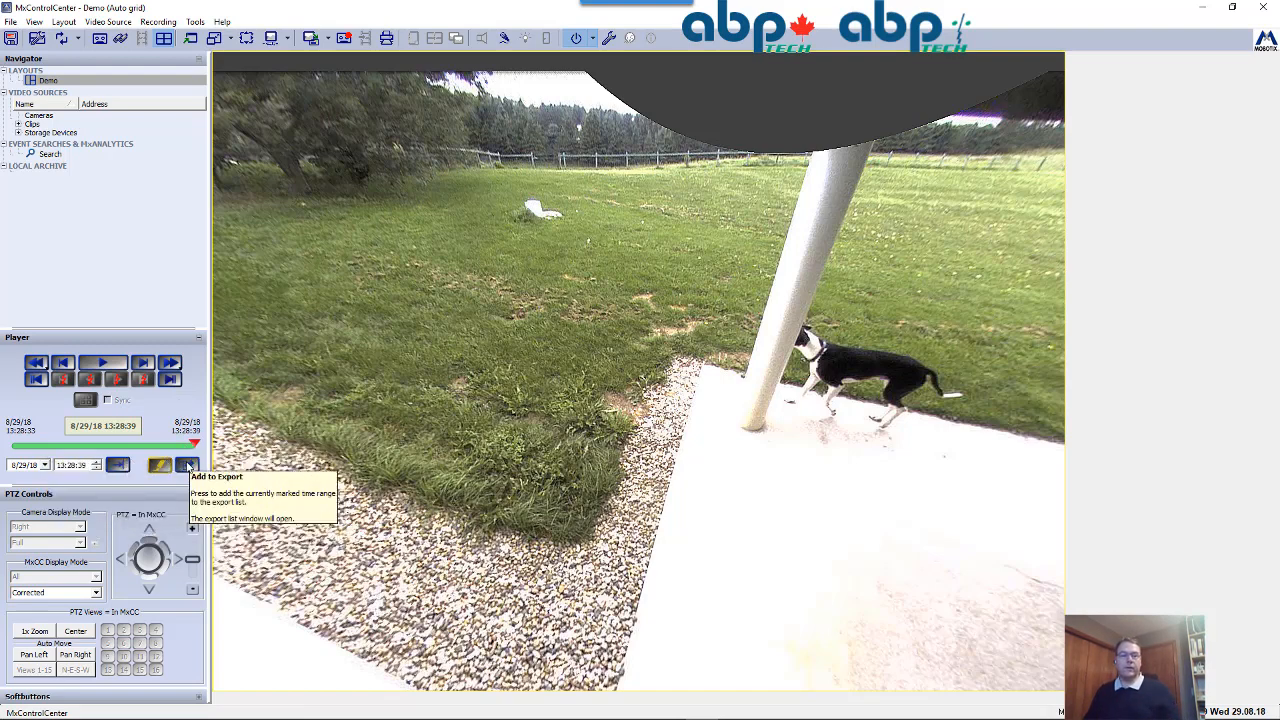
- Add the marked time range to the export list and choose AVI/MPEG4 (Windows XP and newer) as its export format
left_click(188, 466)
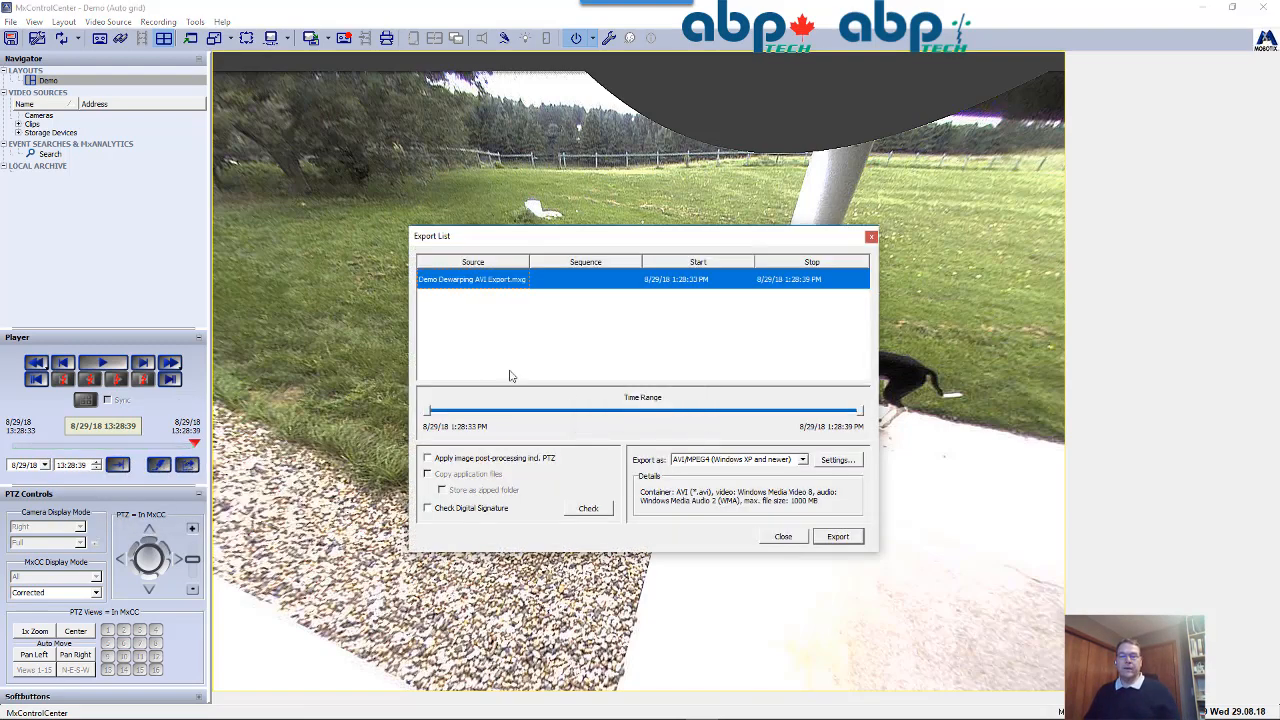
left_click(800, 461)
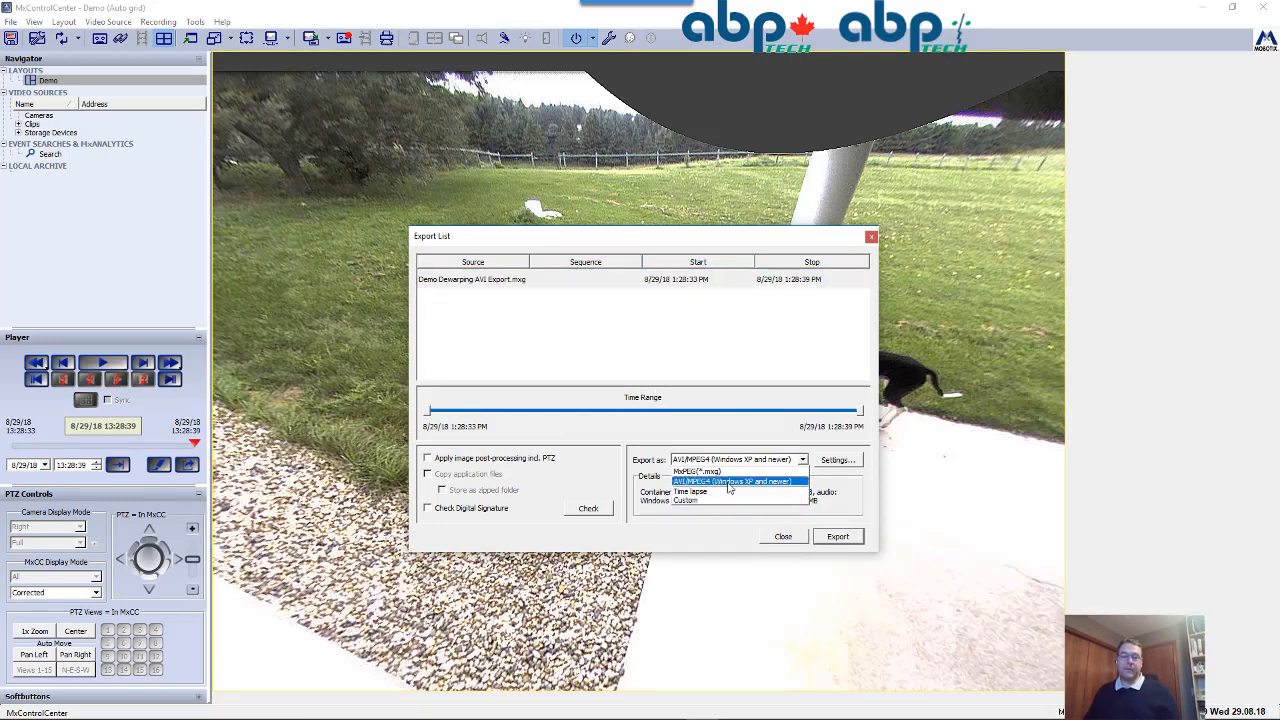
left_click(729, 482)
- In the export format settings, switch the encoder to a fixed resolution of XGA (1024x768)
left_click(838, 460)
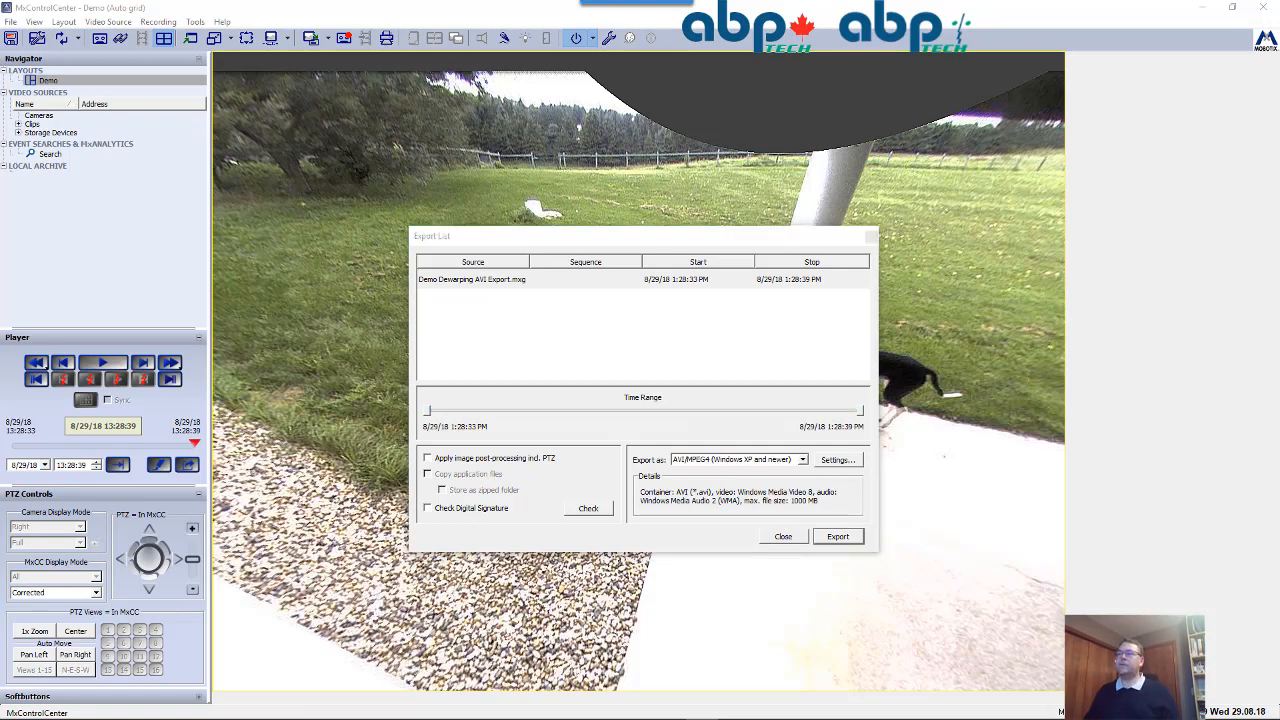
left_click_drag(1040, 199, 1056, 238)
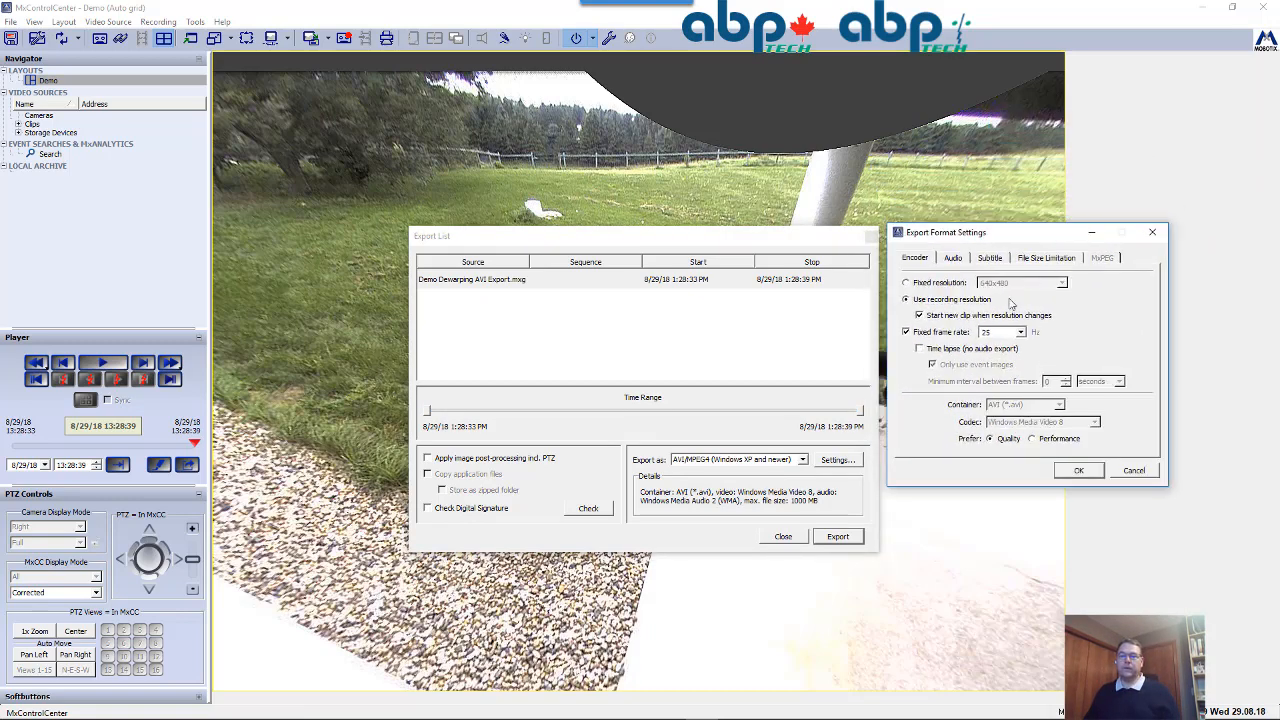
left_click(935, 285)
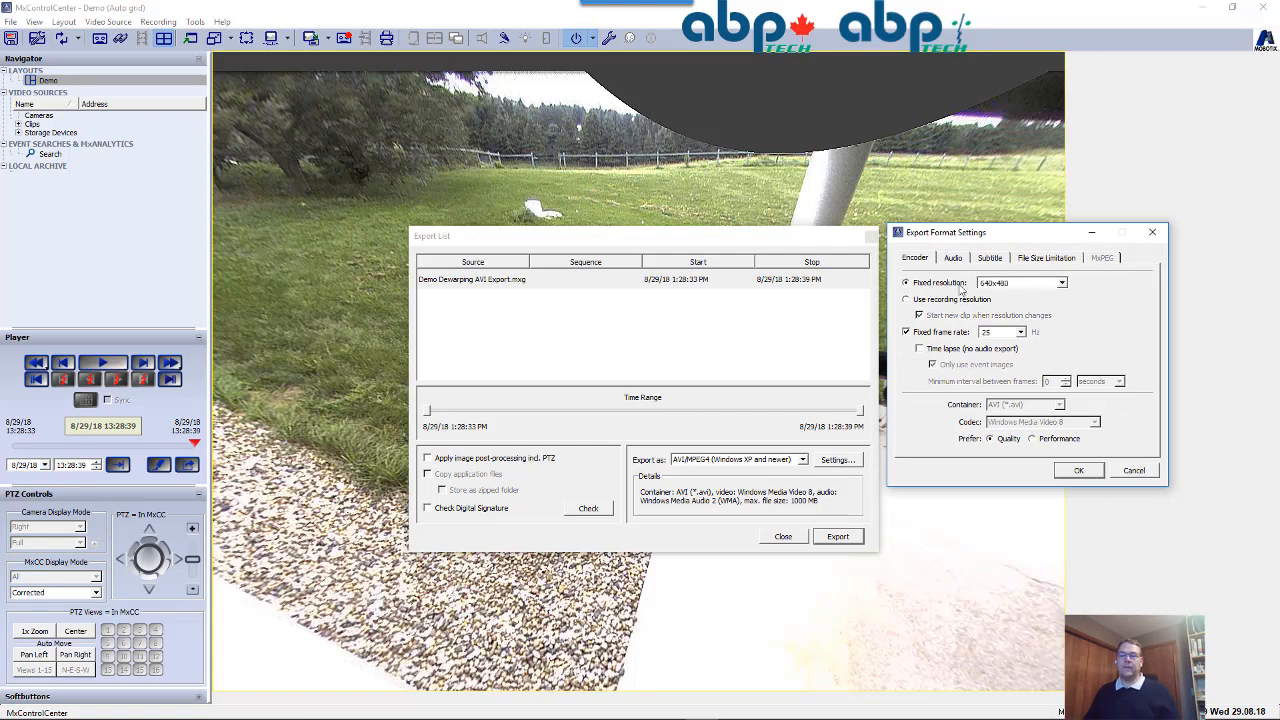
left_click(1062, 283)
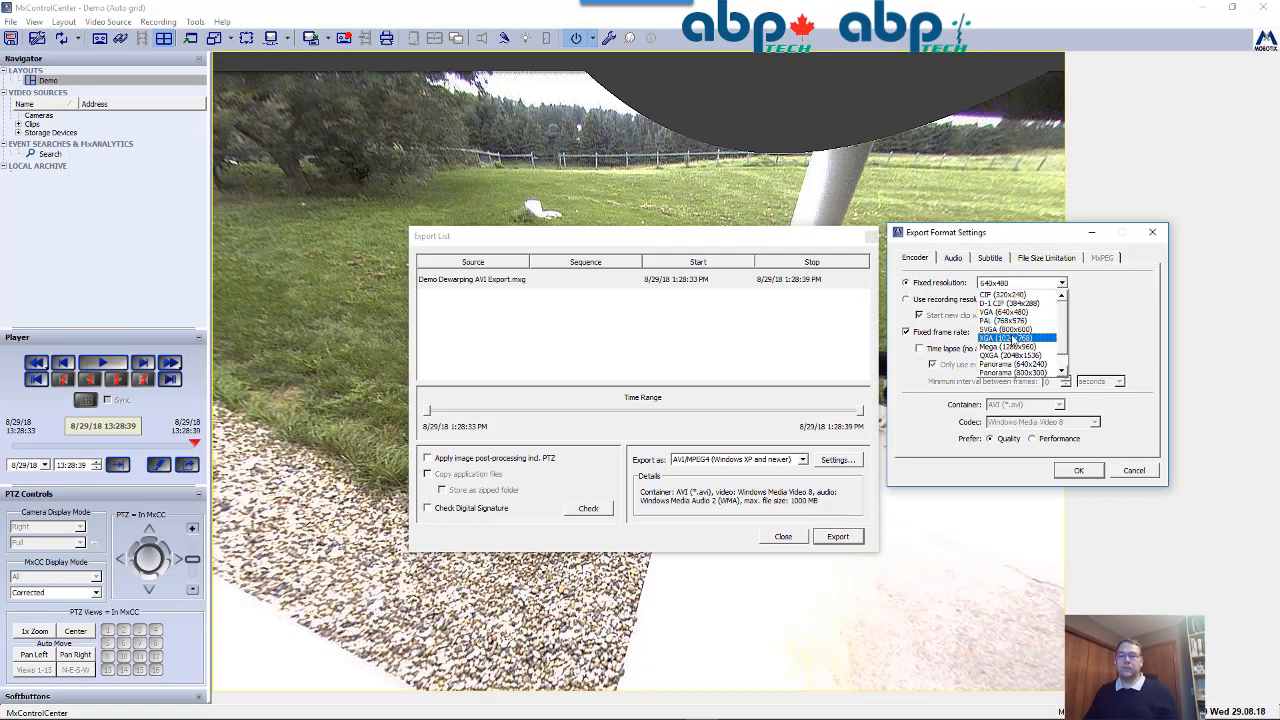
left_click(1019, 336)
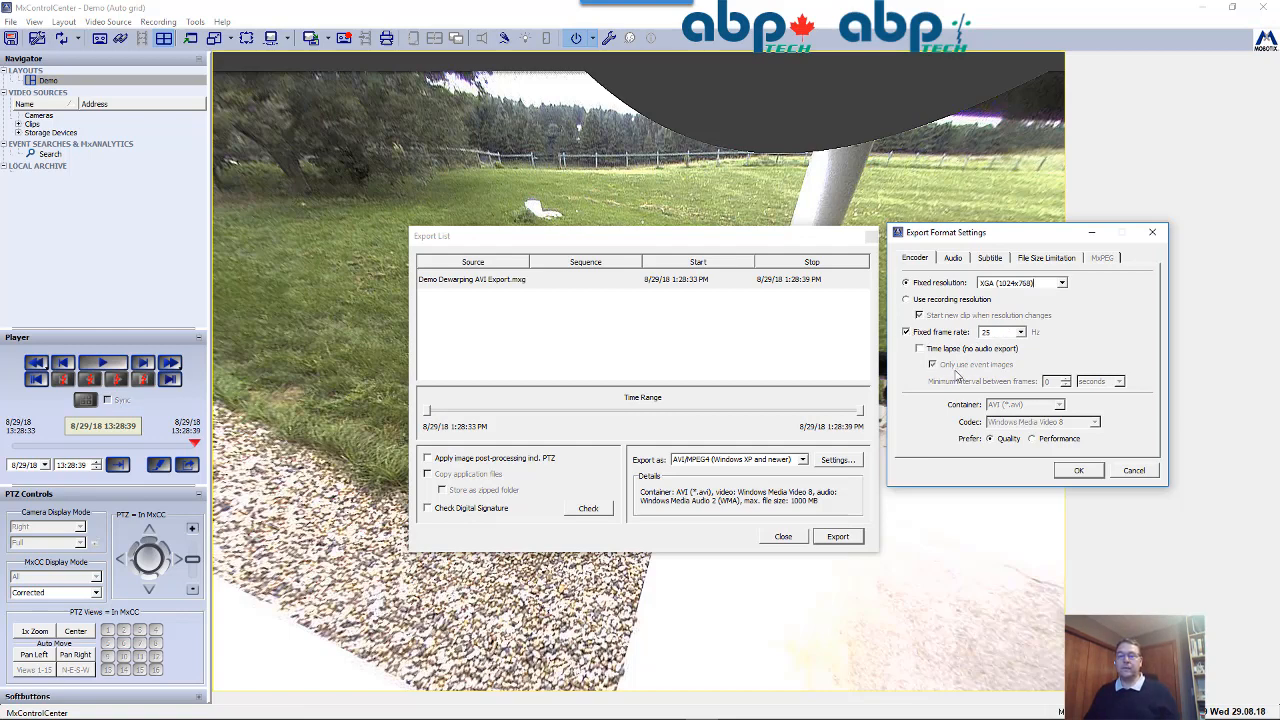
- Review the audio and file size limitation options, turn off Generate Overlay for subtitles, and accept the export format settings
left_click(955, 258)
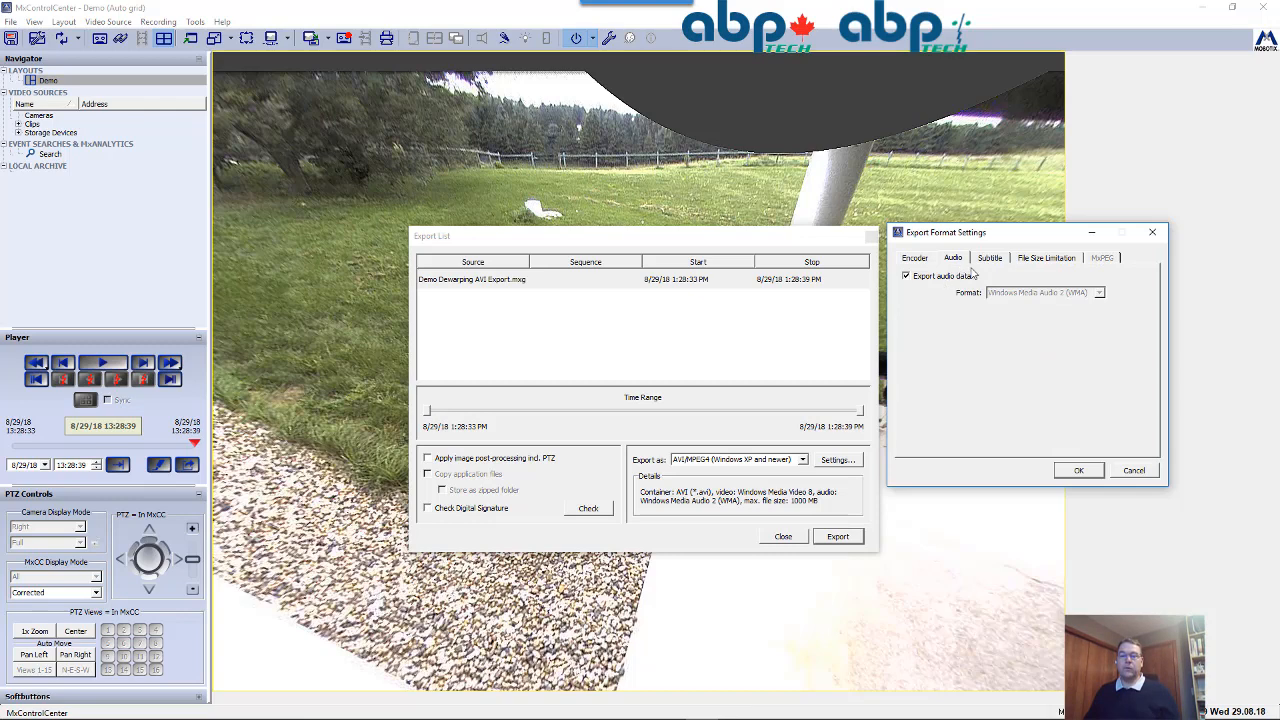
left_click(990, 258)
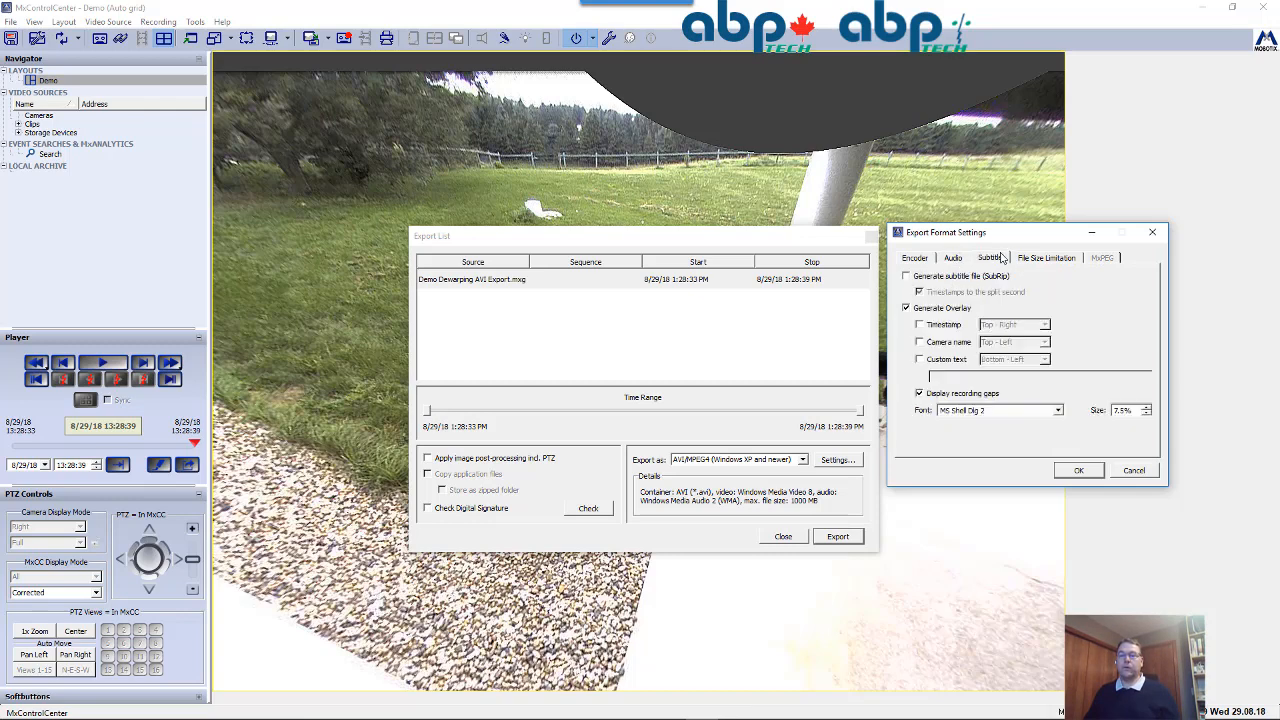
left_click(927, 311)
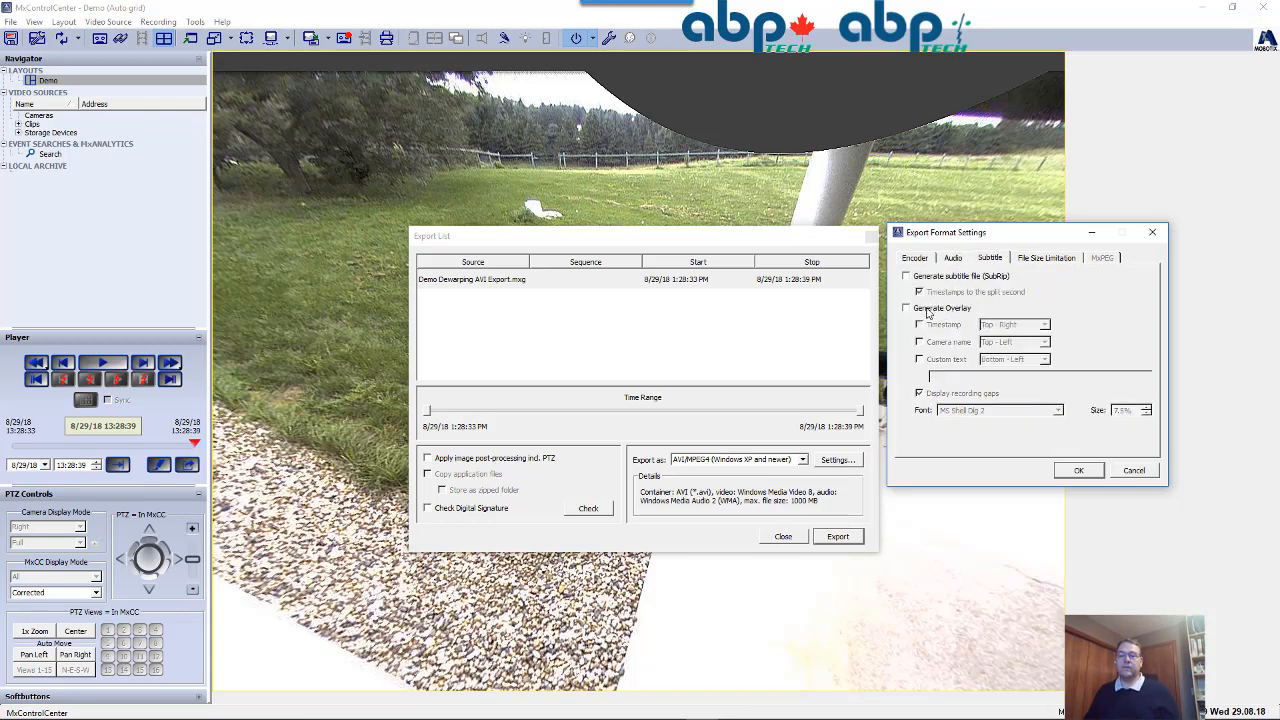
left_click(1046, 259)
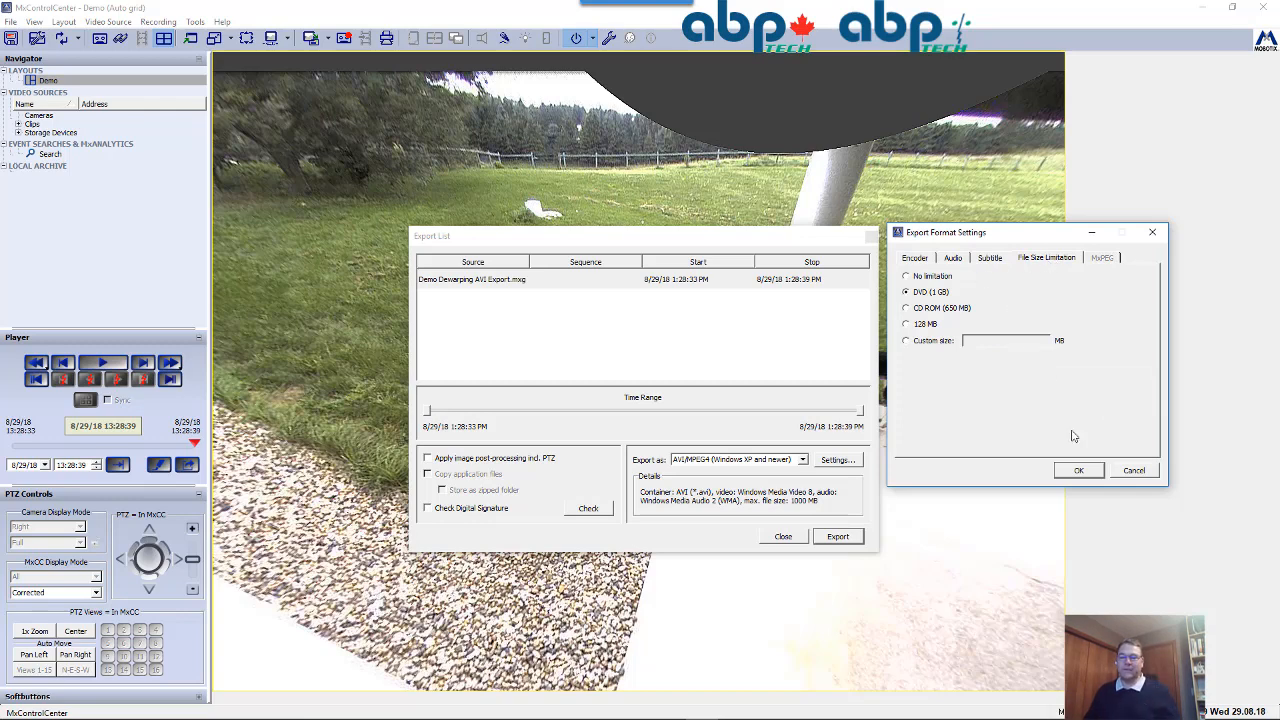
left_click(1079, 471)
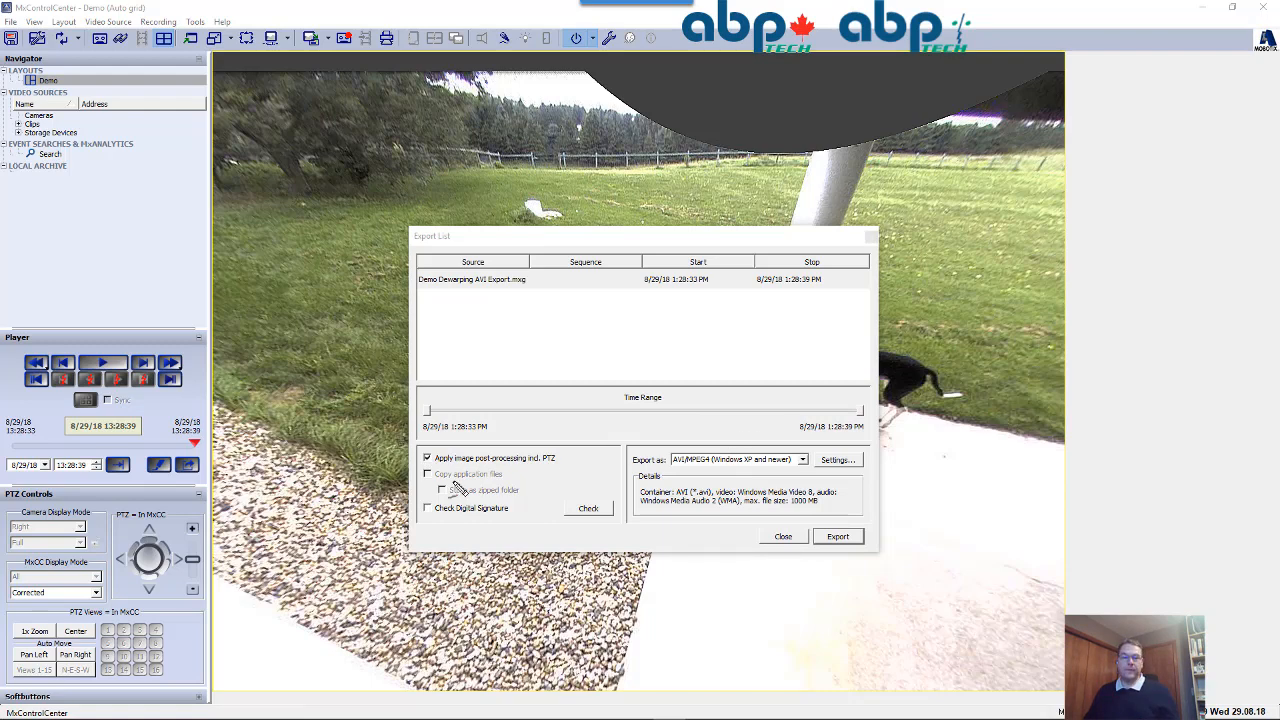
- Apply image post-processing incl. PTZ and export the clip to the Desktop as "Demo Dewarping AVI Export.avi"
mouse_move(421, 471)
left_mouse_down()
mouse_move(509, 467)
mouse_move(441, 442)
left_mouse_up()
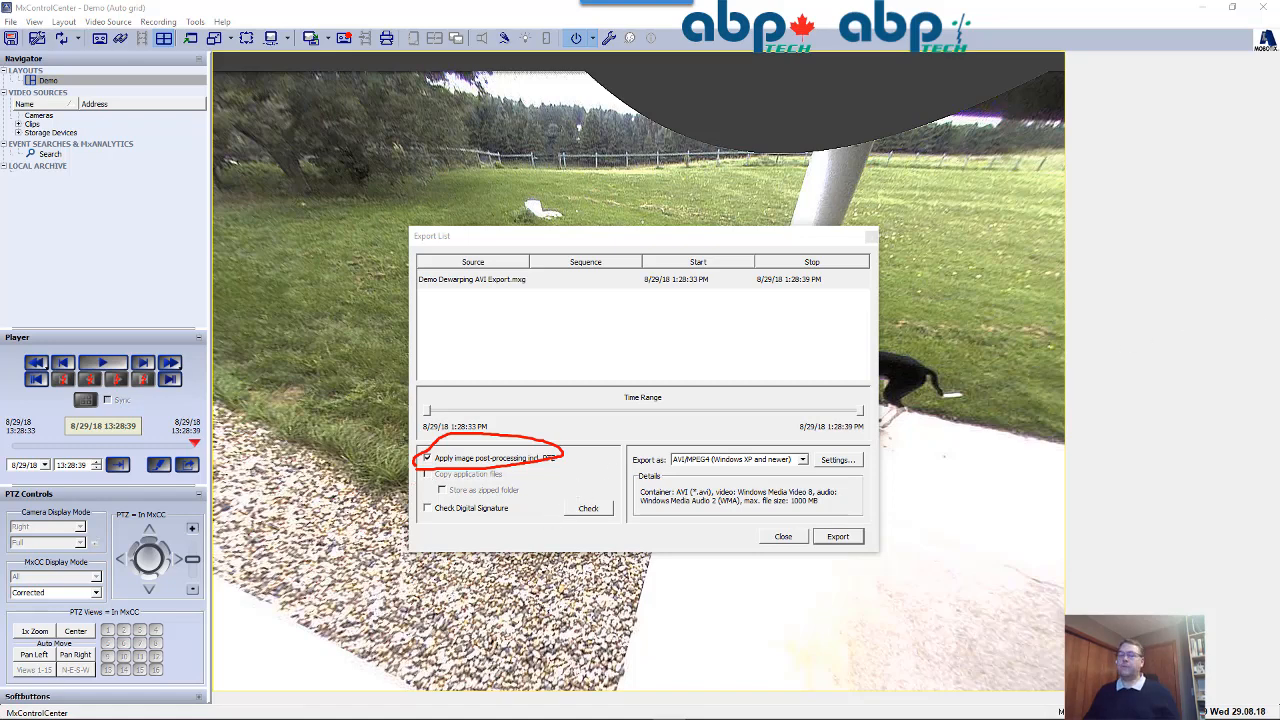
key("Escape")
left_click(845, 537)
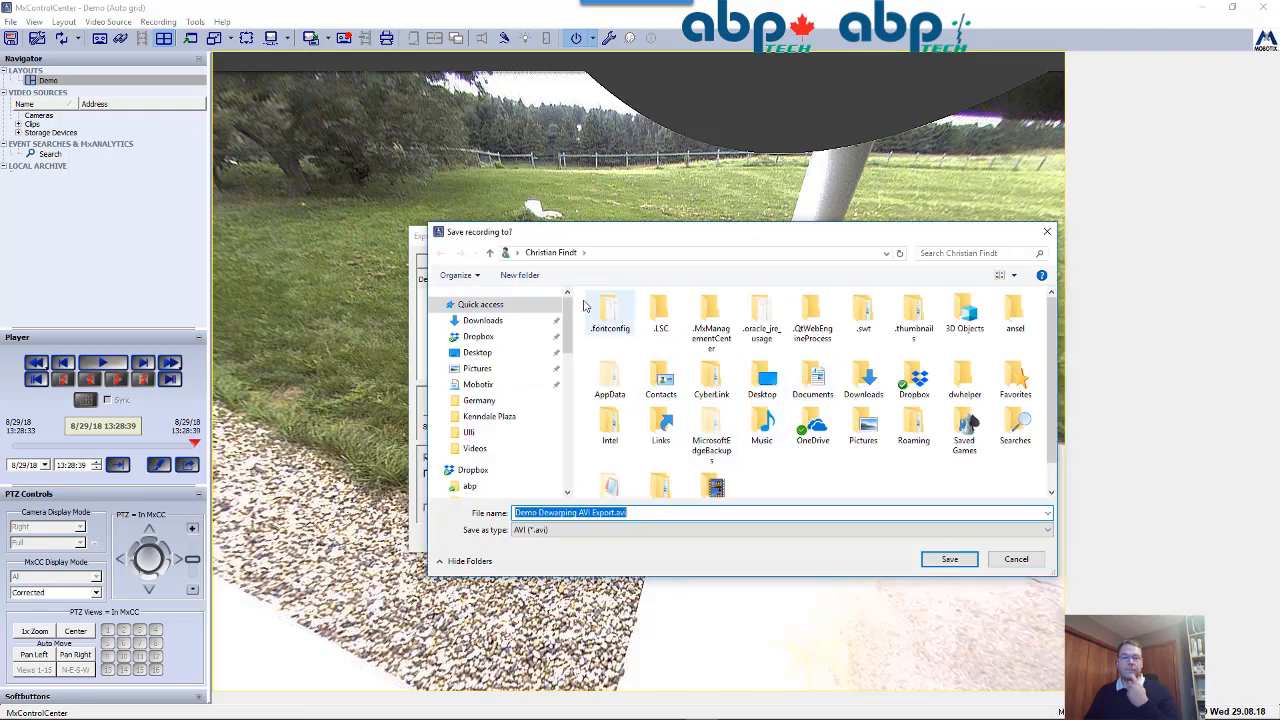
left_click(484, 355)
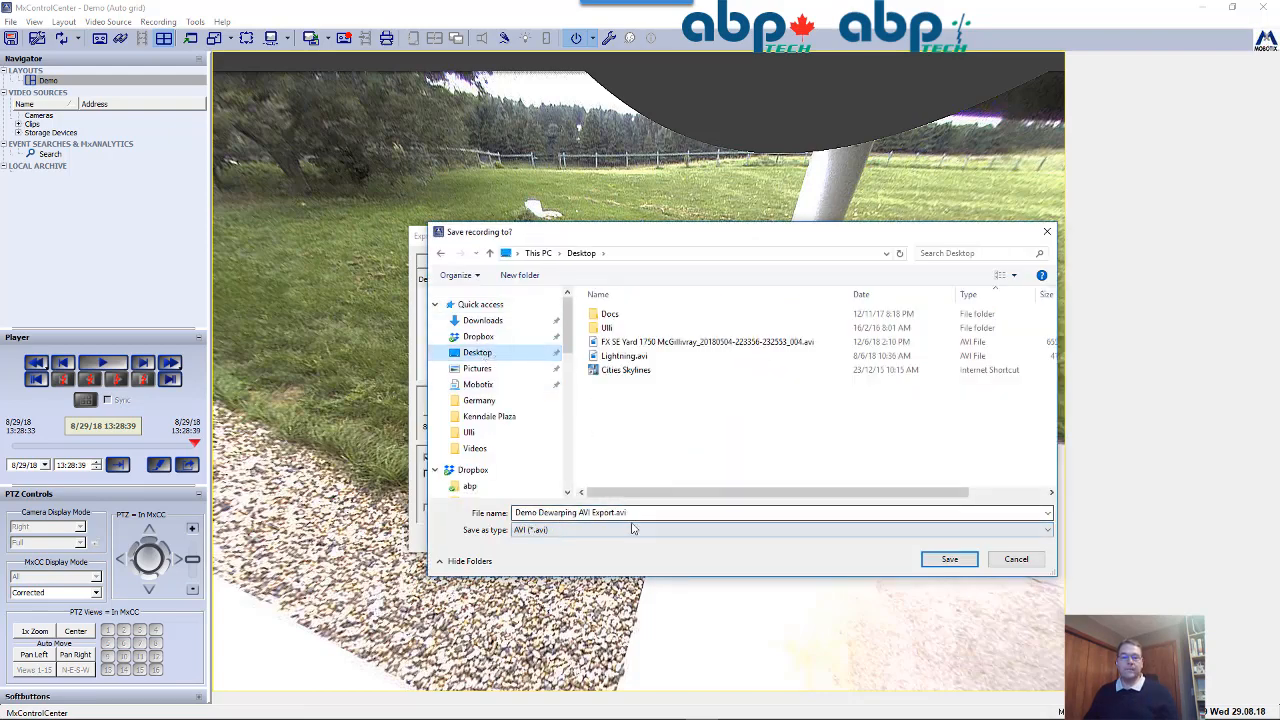
left_click(949, 559)
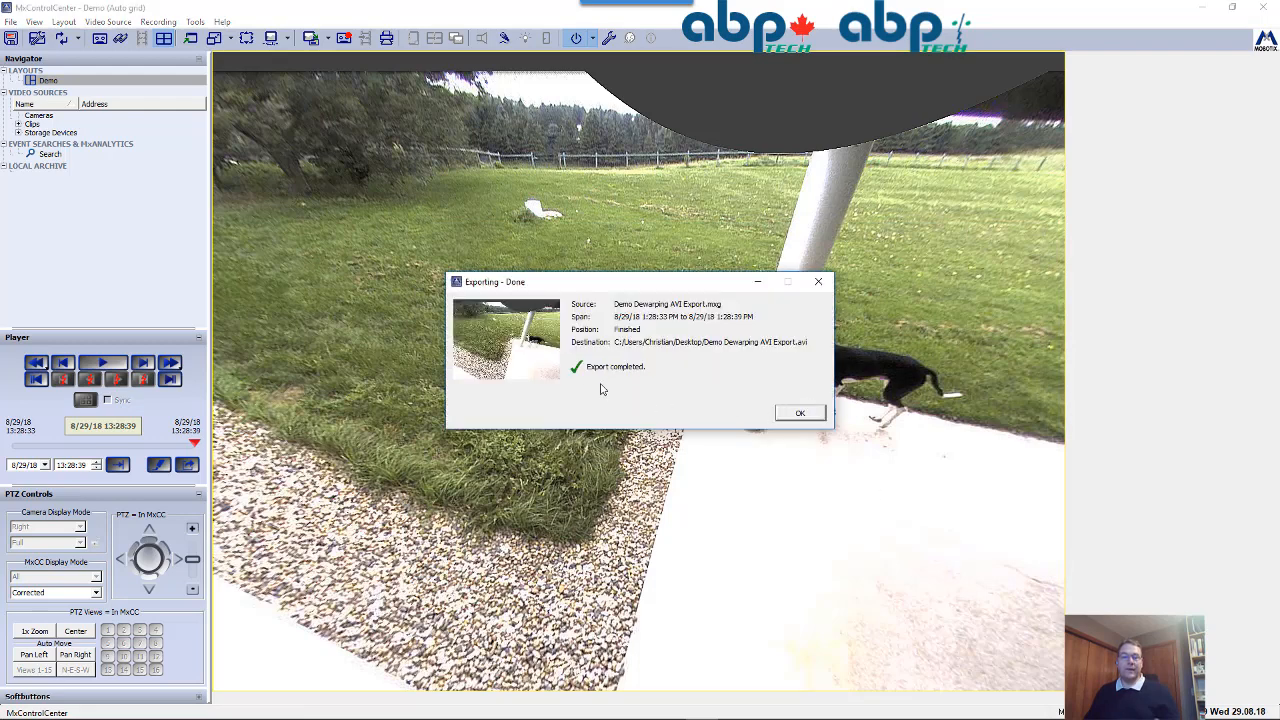
left_click(797, 414)
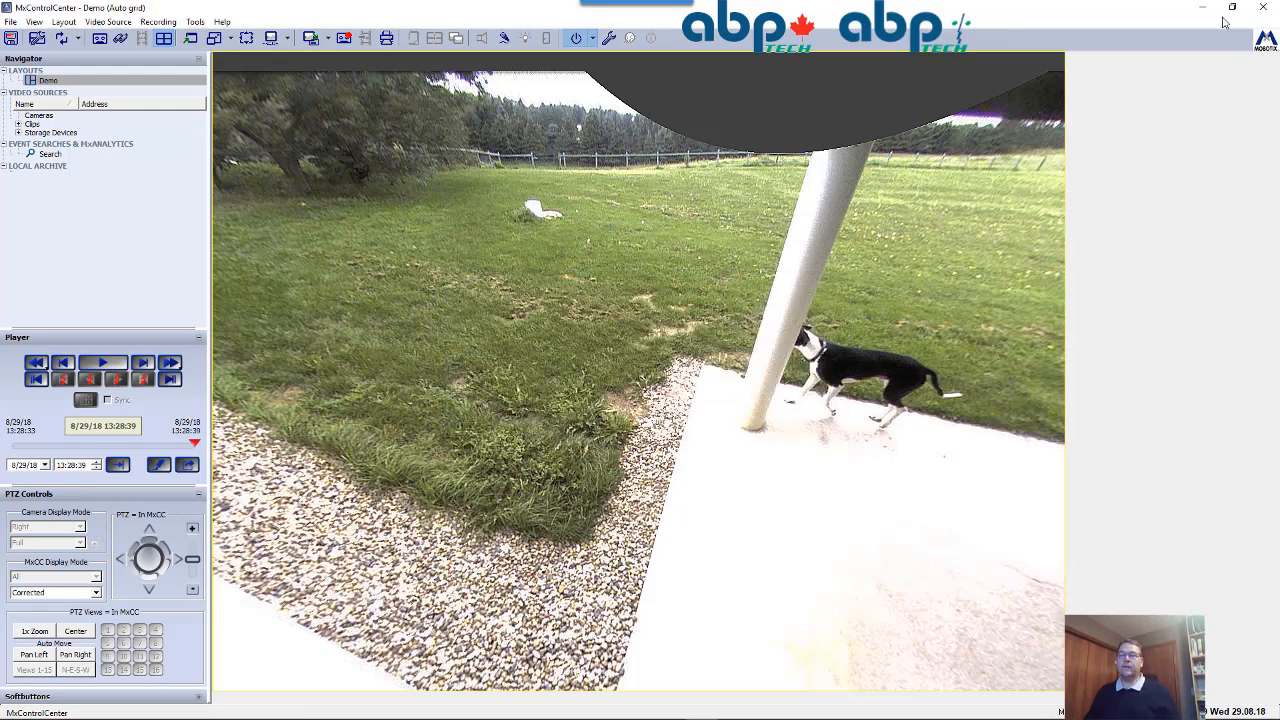
- Close MxControlCenter without saving the configuration and play the exported "Demo Dewarping AVI Export" clip from the desktop
left_click(1259, 7)
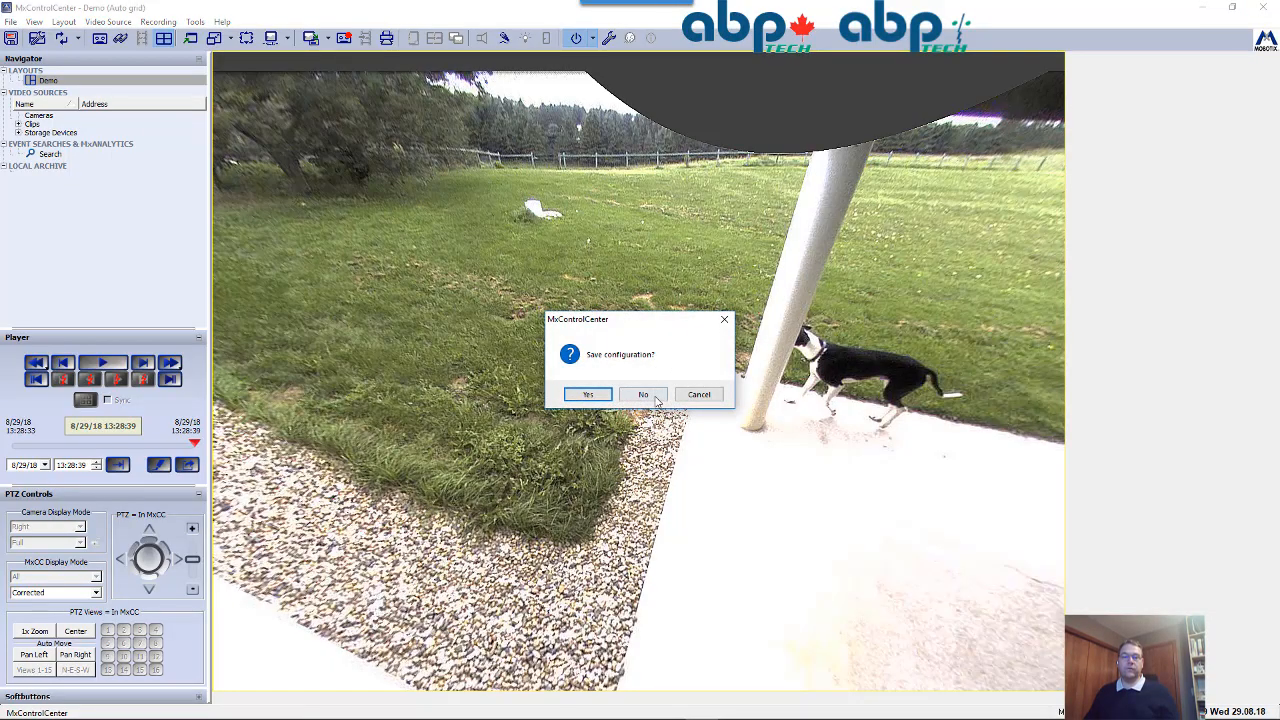
left_click(643, 394)
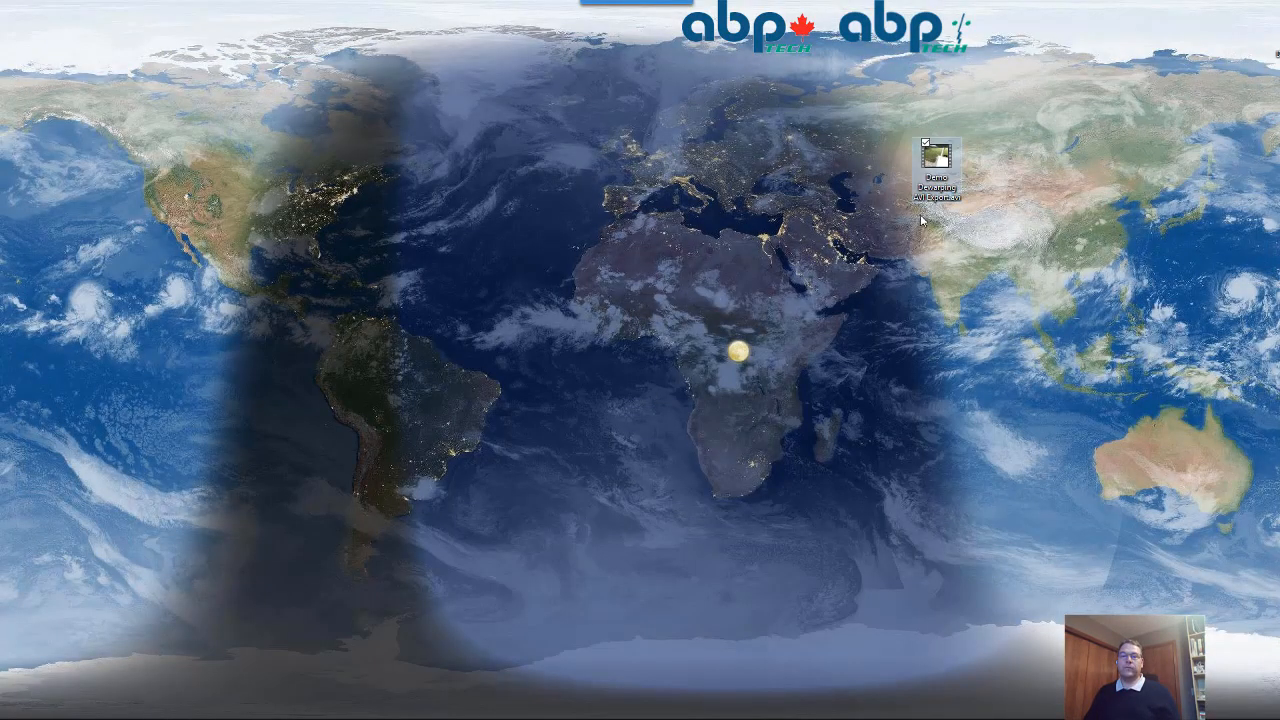
double_click(933, 176)
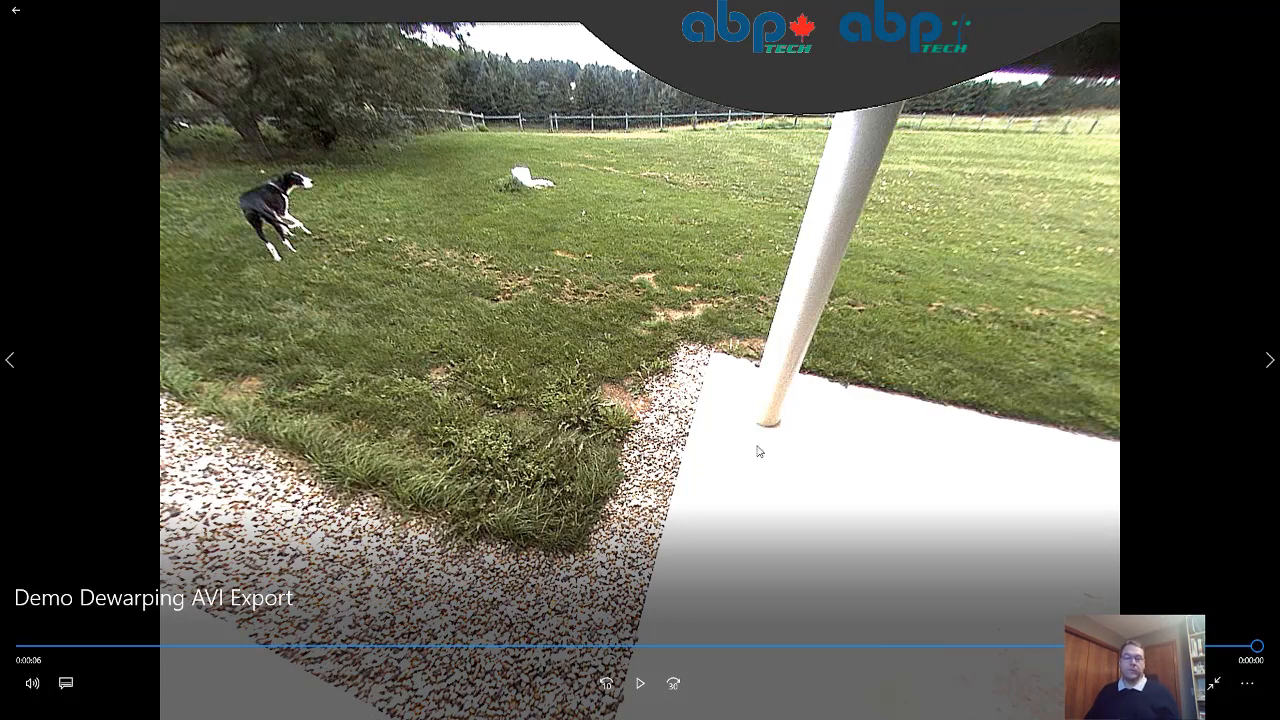
left_click(639, 685)
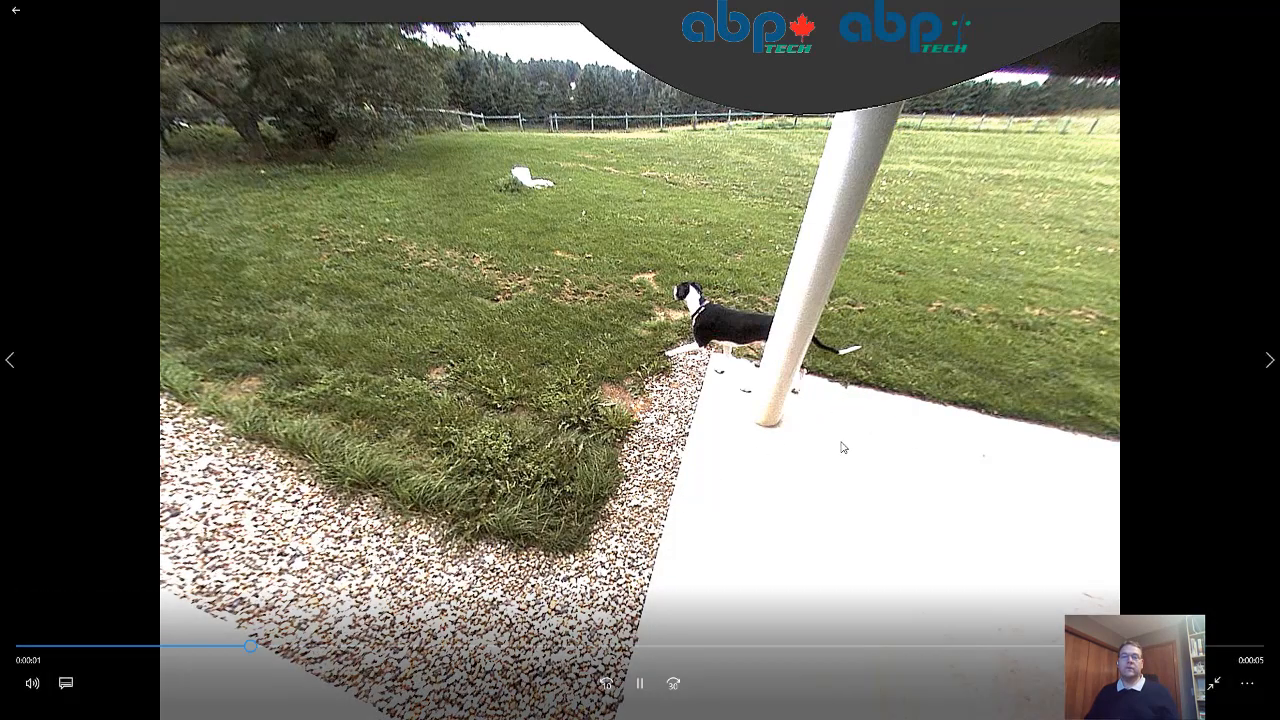